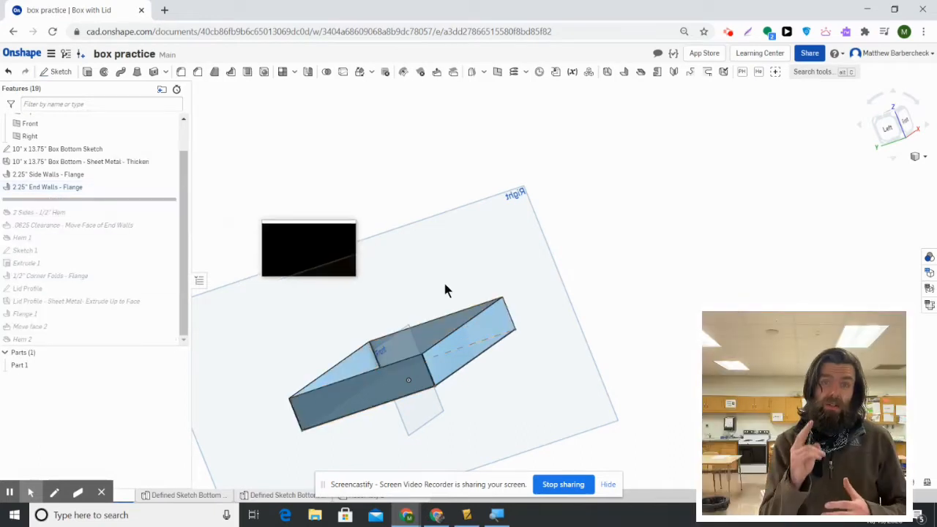
- Roll the feature history forward through the corner folds and examine the box's corner tabs in the sheet metal flat pattern
drag(167, 200, 170, 244)
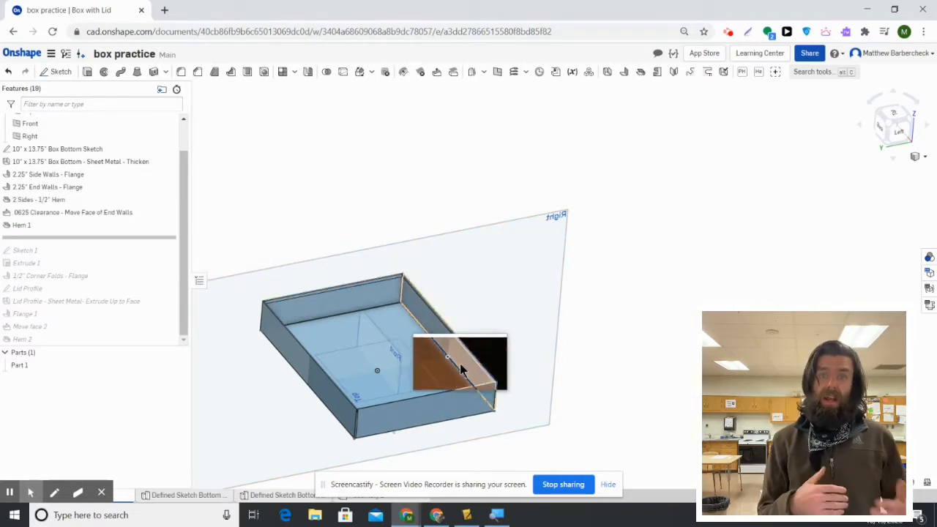
right_drag(389, 388, 330, 392)
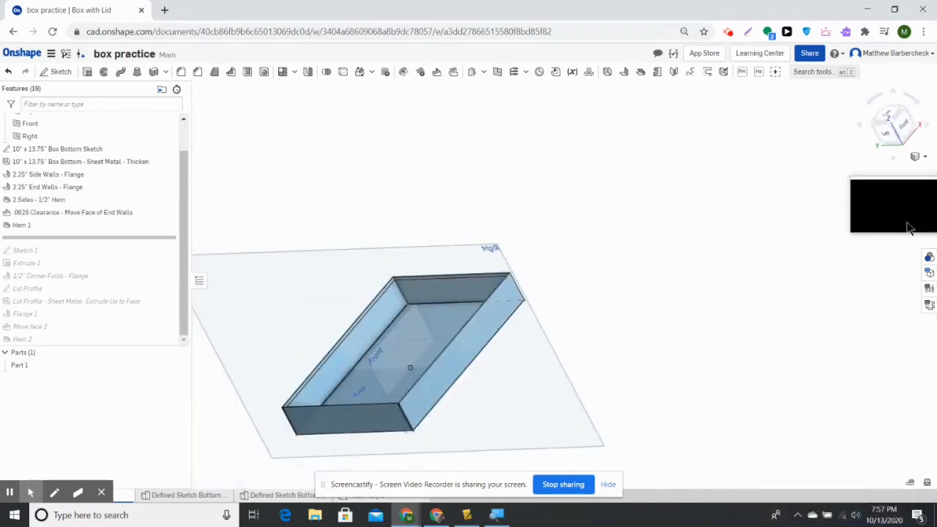
click(928, 308)
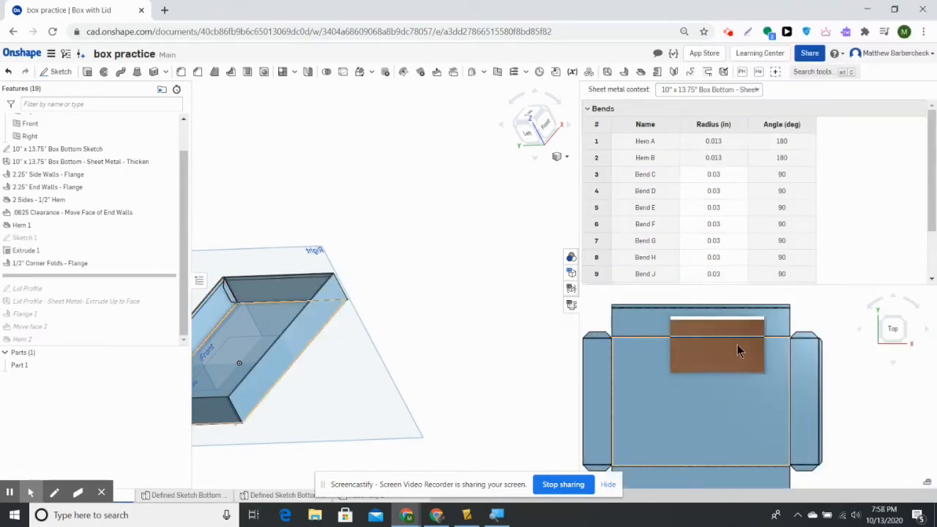
scroll(820, 356, up, 3)
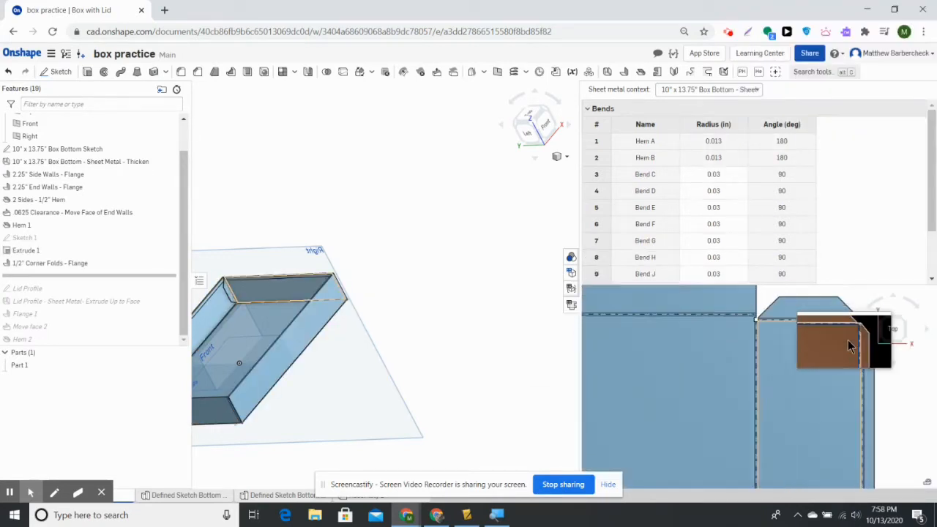
scroll(856, 329, up, 4)
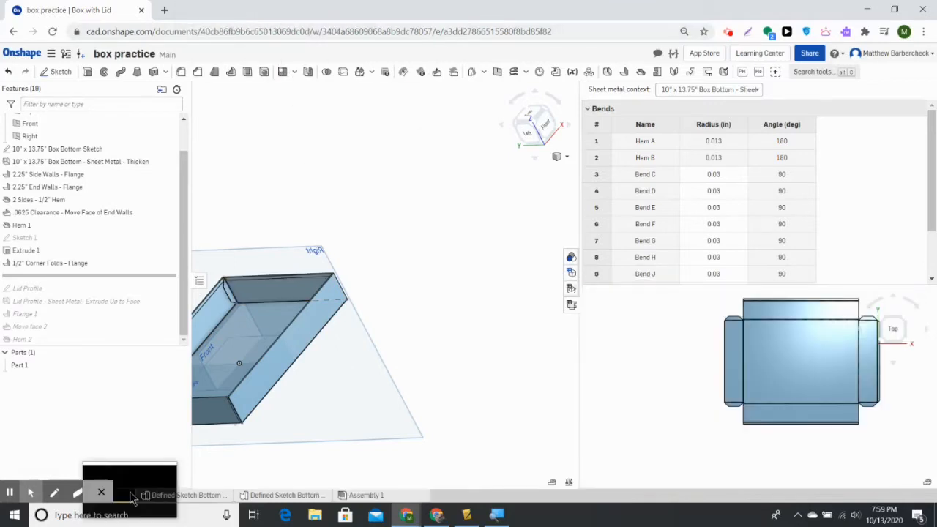
- Duplicate the Box with Lid part studio and open the copy
right_click(131, 494)
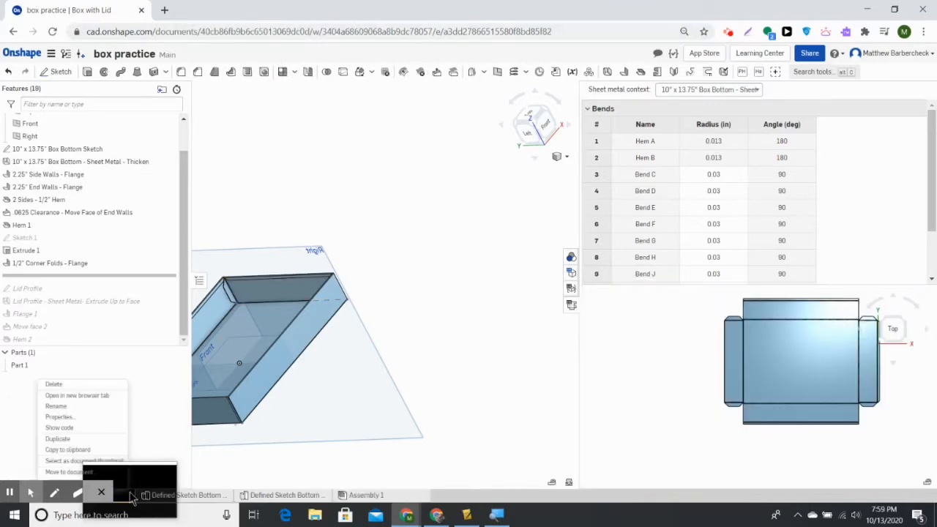
click(90, 440)
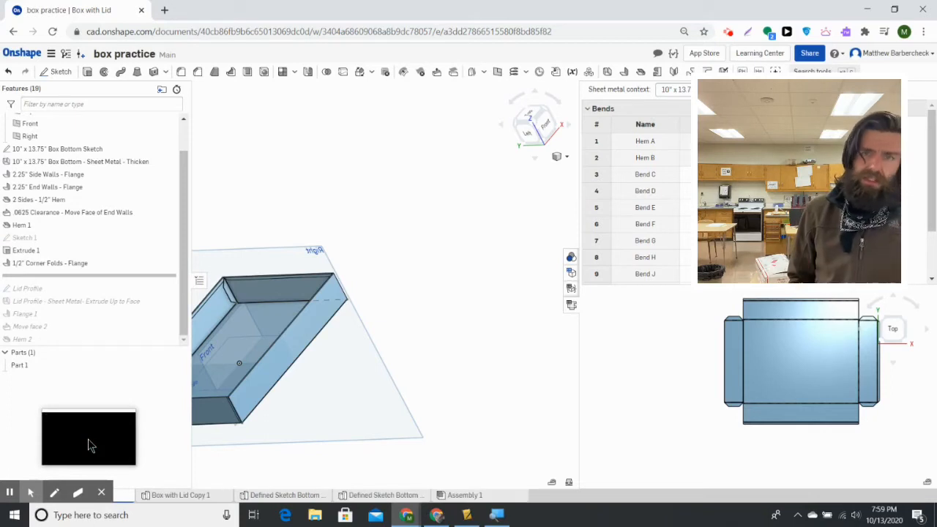
drag(90, 446, 204, 497)
click(205, 498)
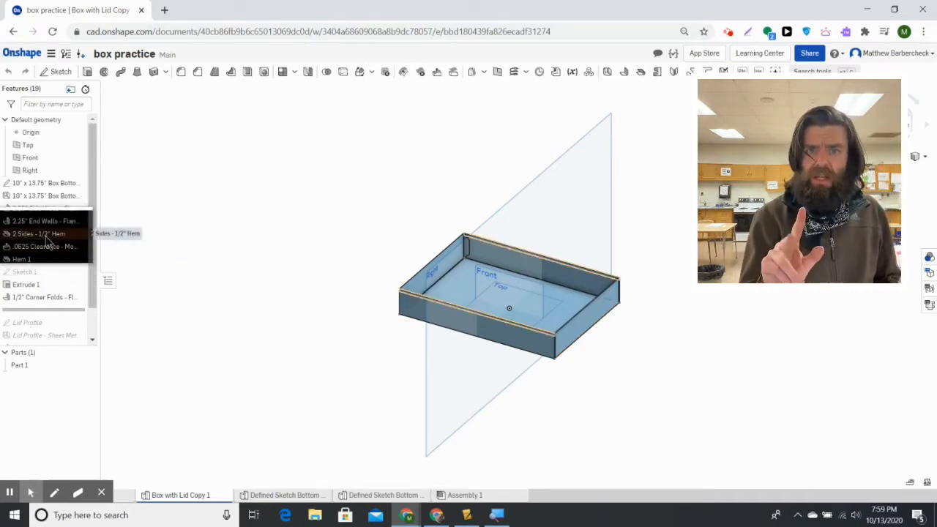
- Delete the 2 Sides - 1/2" Hem, .0625 Clearance move face, Hem 1, Sketch 1 and Extrude 1 features from the copied part studio
right_click(47, 240)
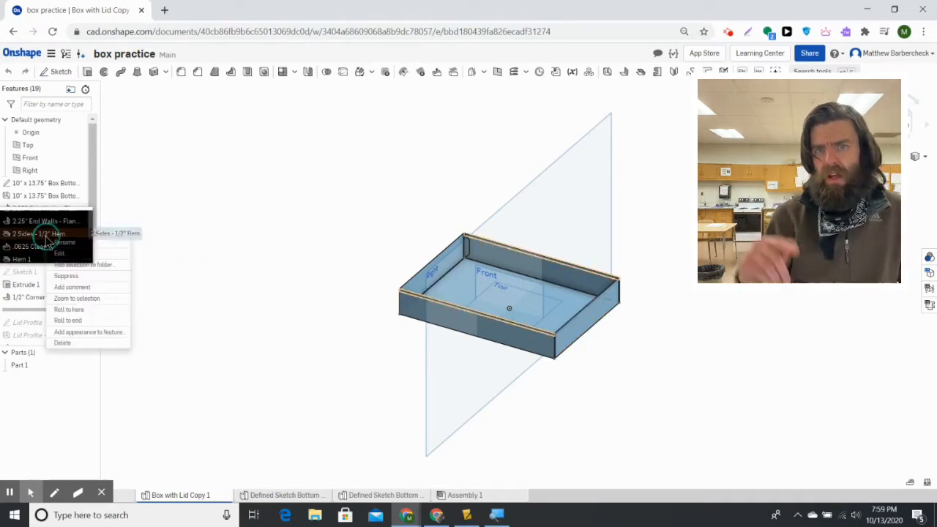
click(63, 342)
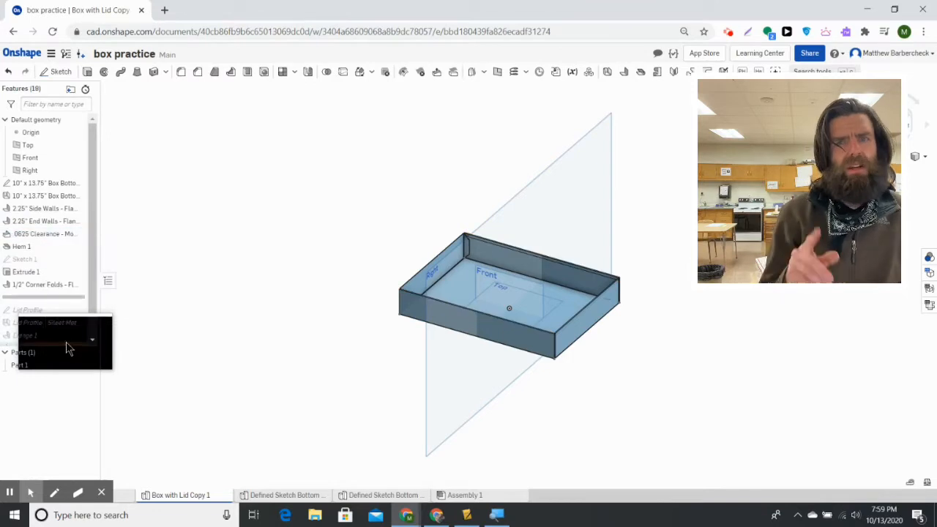
right_click(48, 239)
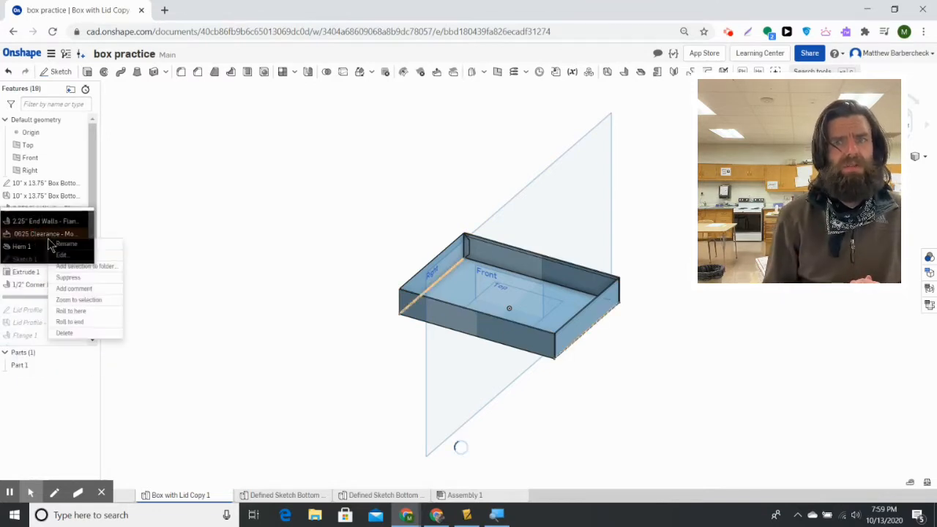
click(63, 333)
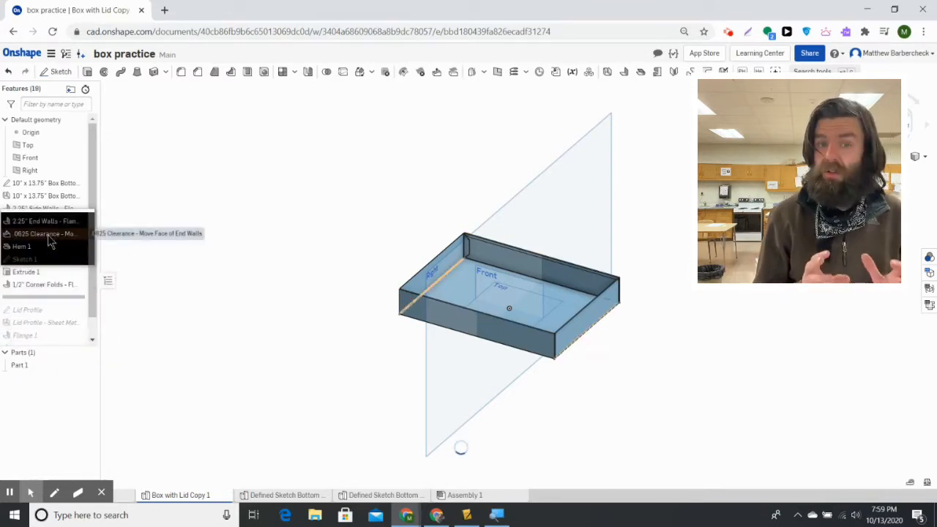
right_click(48, 239)
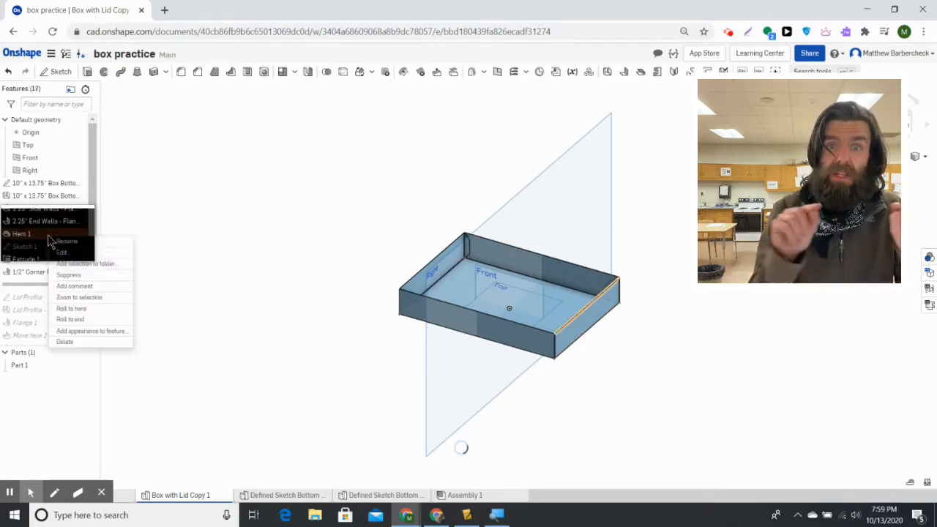
click(65, 336)
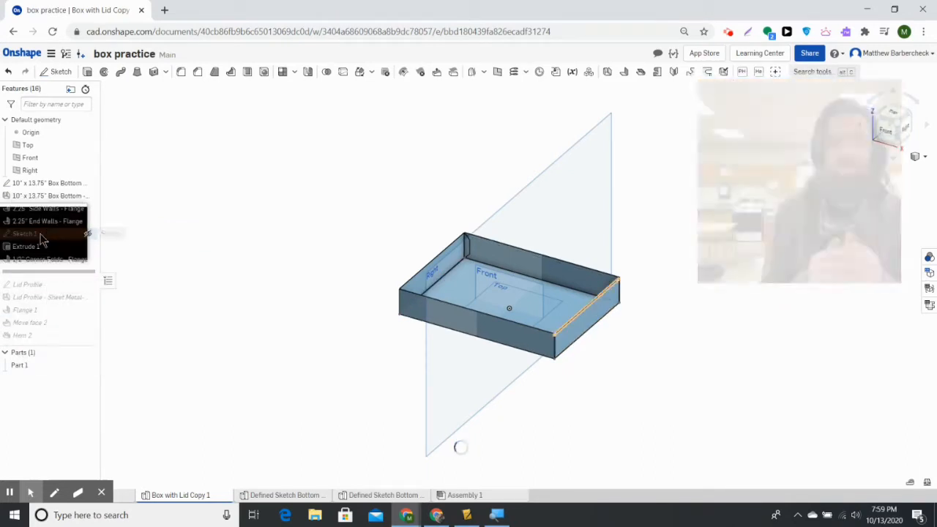
right_click(42, 234)
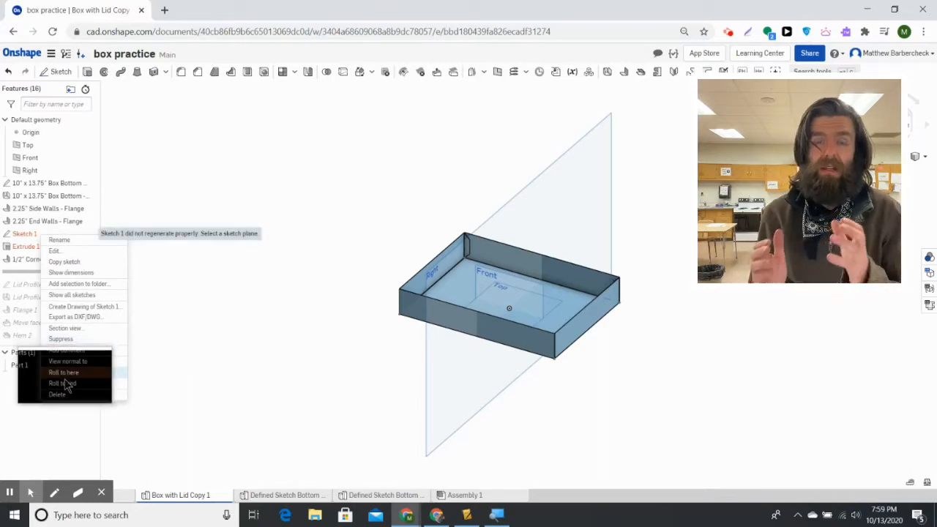
click(58, 393)
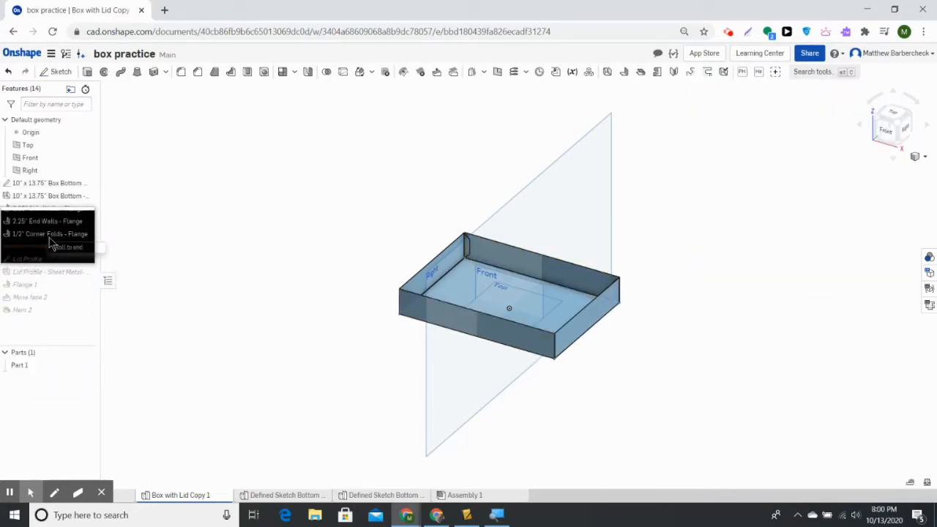
- Delete the 1/2" Corner Folds flange and both Lid Profile features, and roll the feature history to the end
right_click(49, 244)
click(68, 335)
right_click(42, 247)
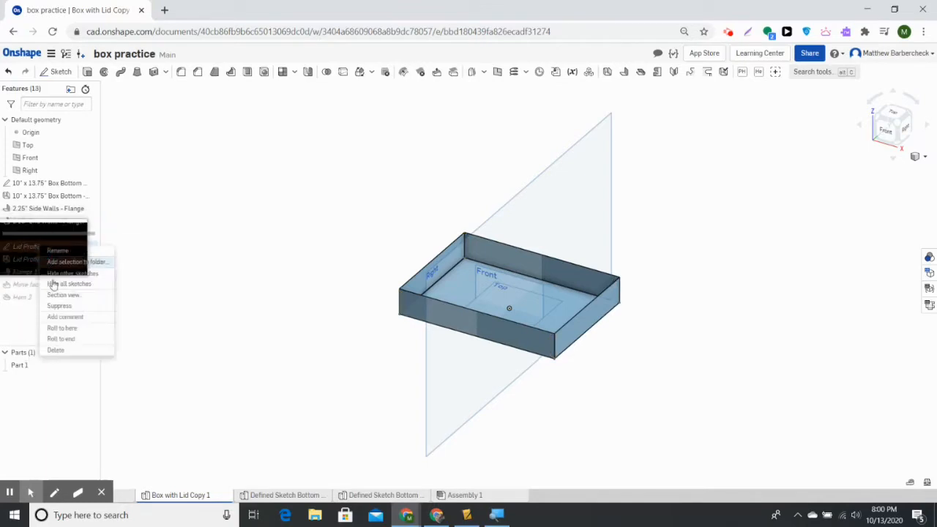
click(55, 350)
right_click(48, 247)
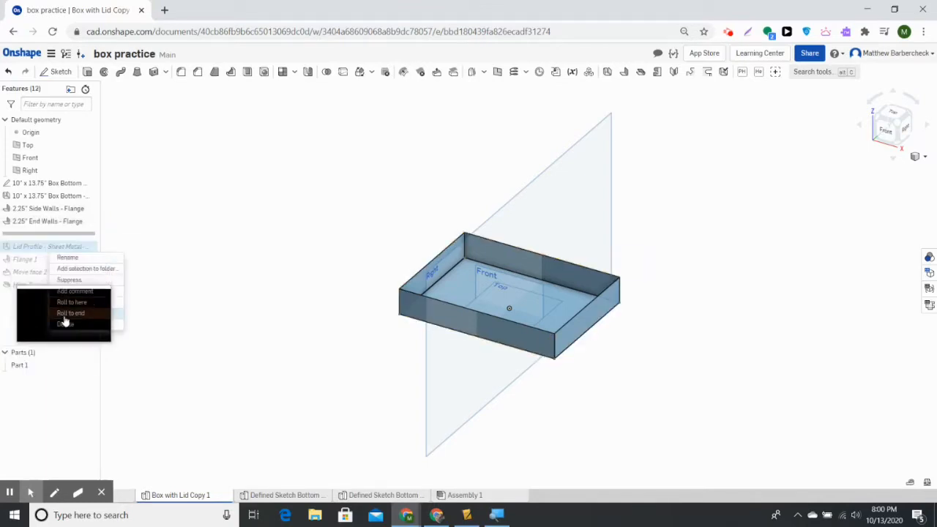
click(64, 313)
right_click(44, 234)
click(63, 319)
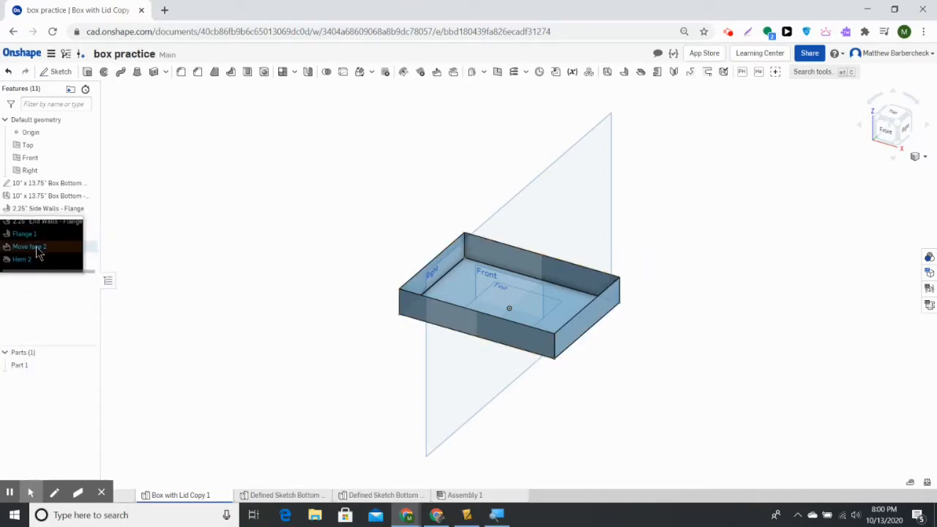
- Delete the Move face 2, Hem 2 and Flange 1 features
right_click(36, 249)
click(45, 303)
right_click(32, 247)
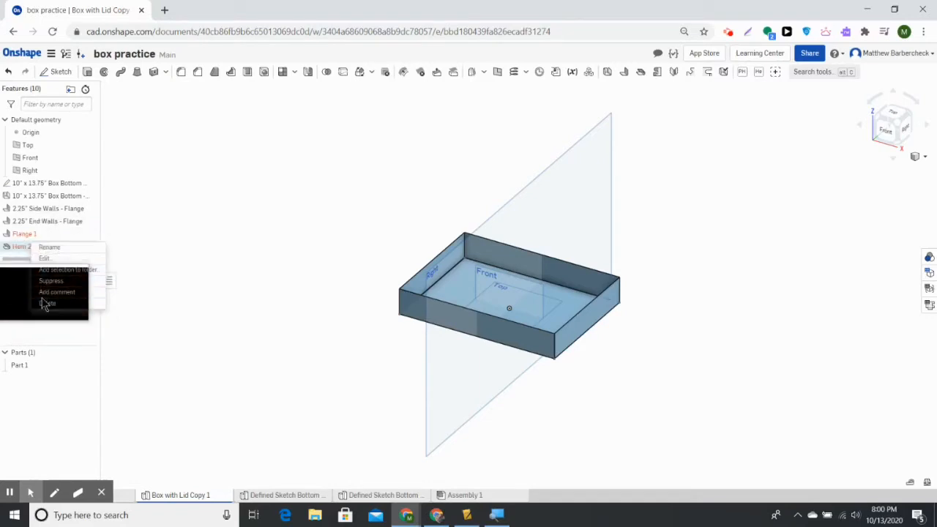
click(45, 303)
right_click(24, 233)
click(49, 290)
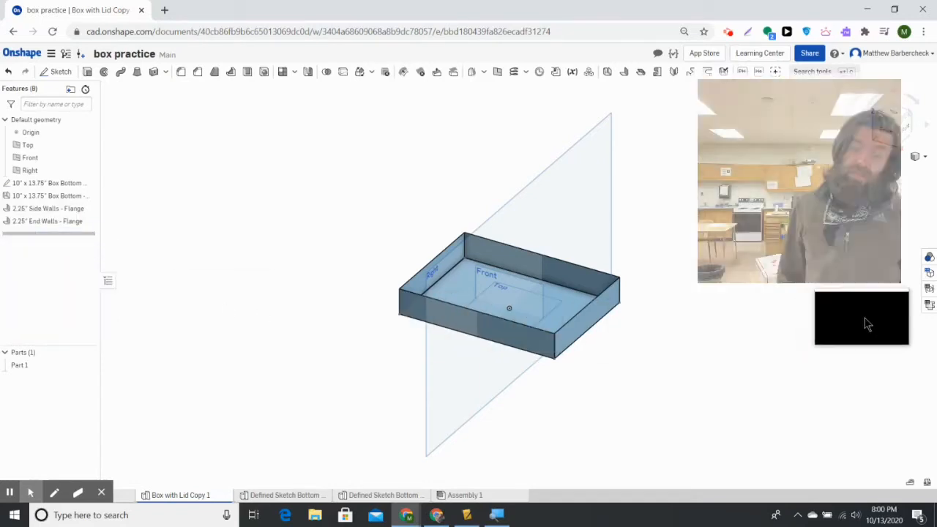
- Show the flat pattern and add flattened straight 0.25 in hems to both side walls' upper edges, naming the feature Side Walls 1/4" Hem
click(928, 304)
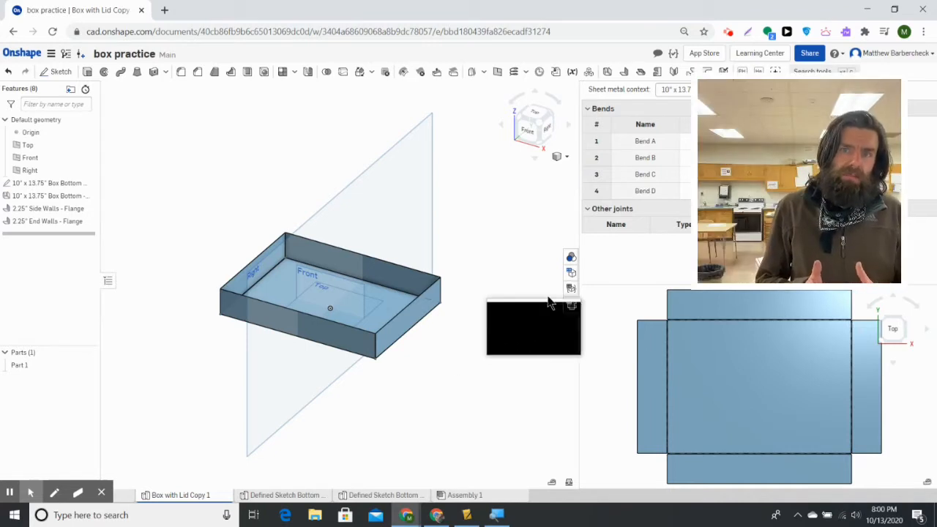
click(643, 74)
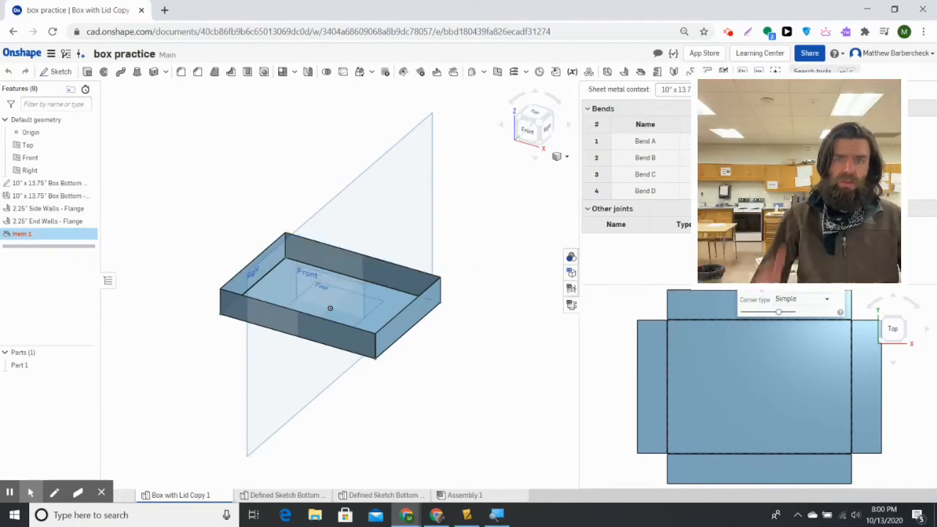
drag(801, 221, 173, 113)
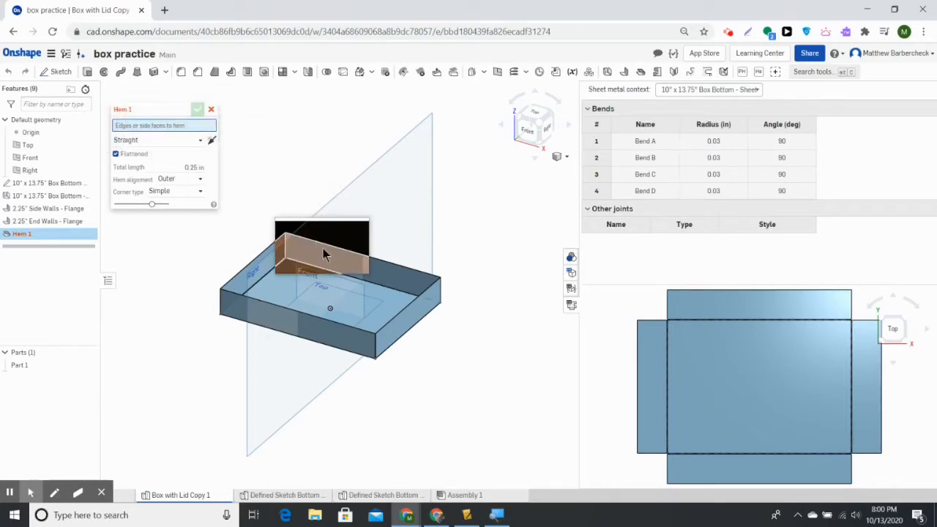
click(330, 250)
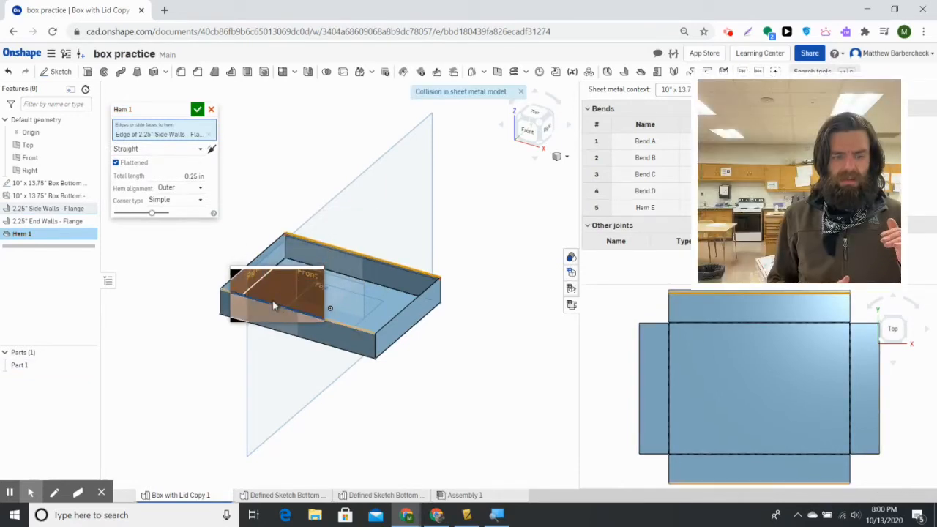
click(273, 306)
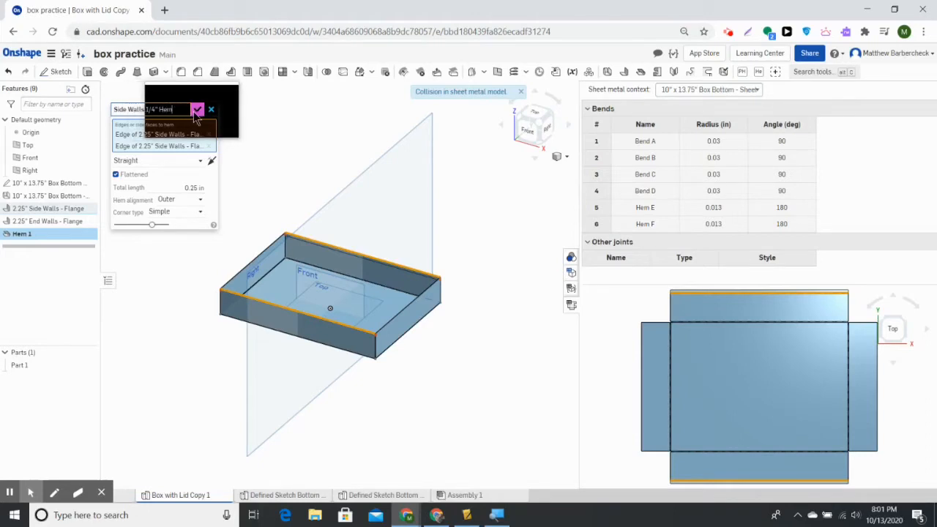
click(197, 110)
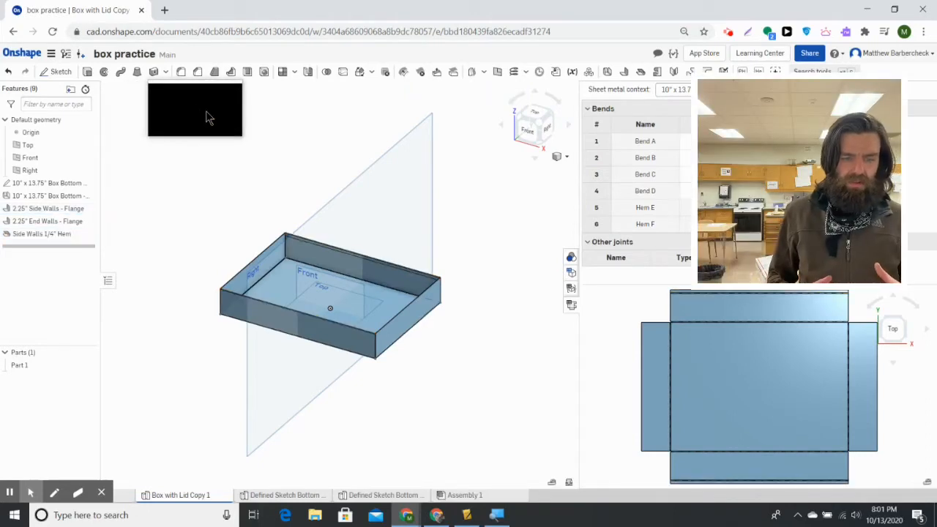
- Try to add a flattened straight 0.25 in hem to one end wall's upper edge, naming the feature End Wall Hem - .25"
scroll(308, 252, up, 5)
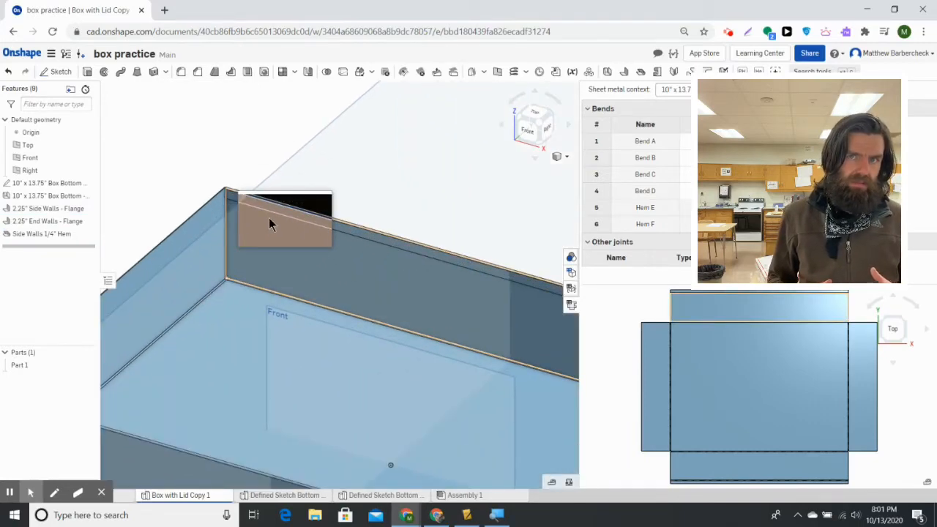
scroll(271, 212, up, 3)
scroll(284, 190, down, 5)
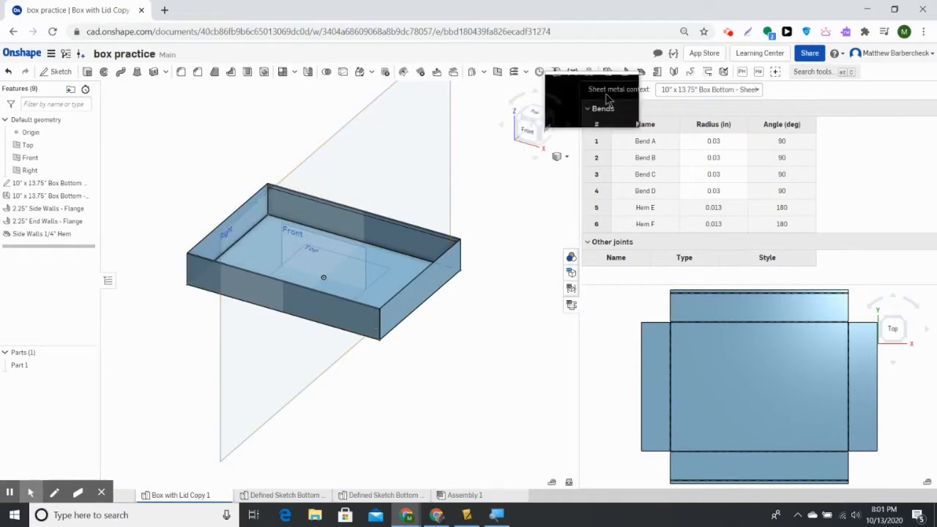
click(640, 75)
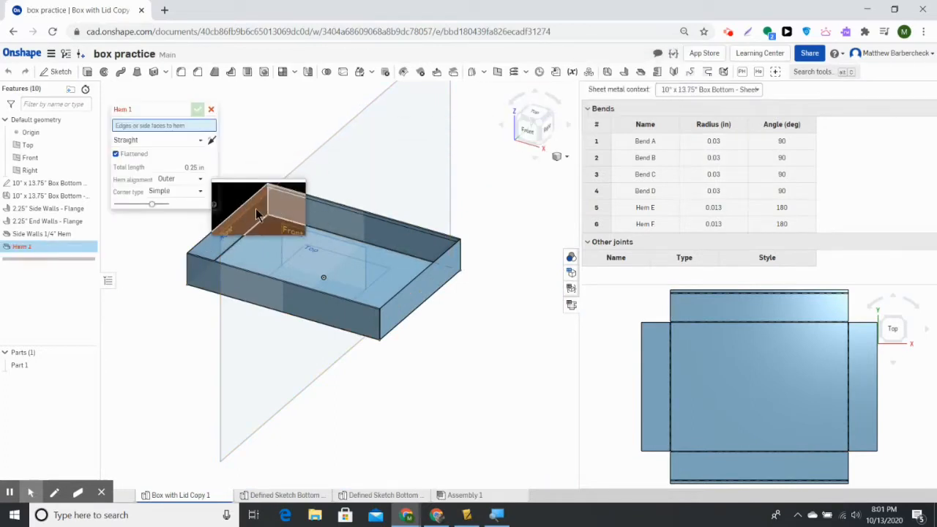
click(232, 210)
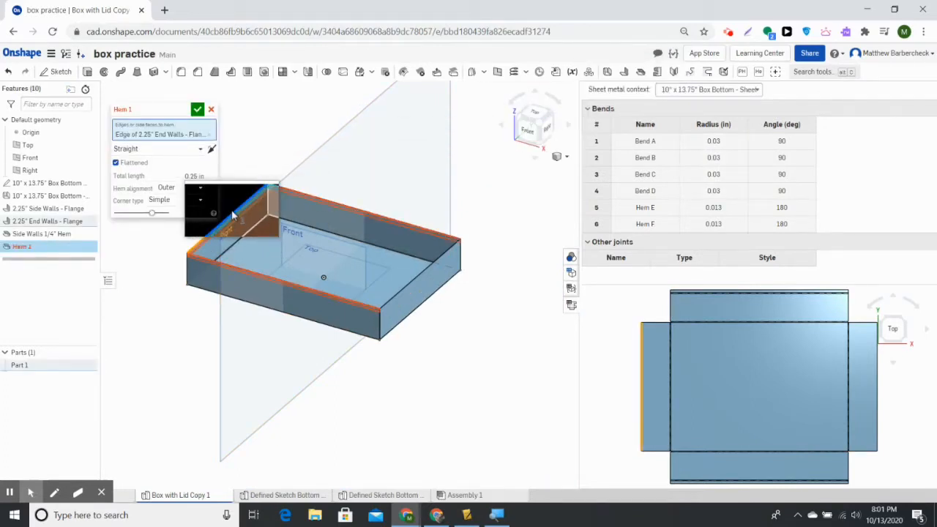
scroll(294, 197, up, 5)
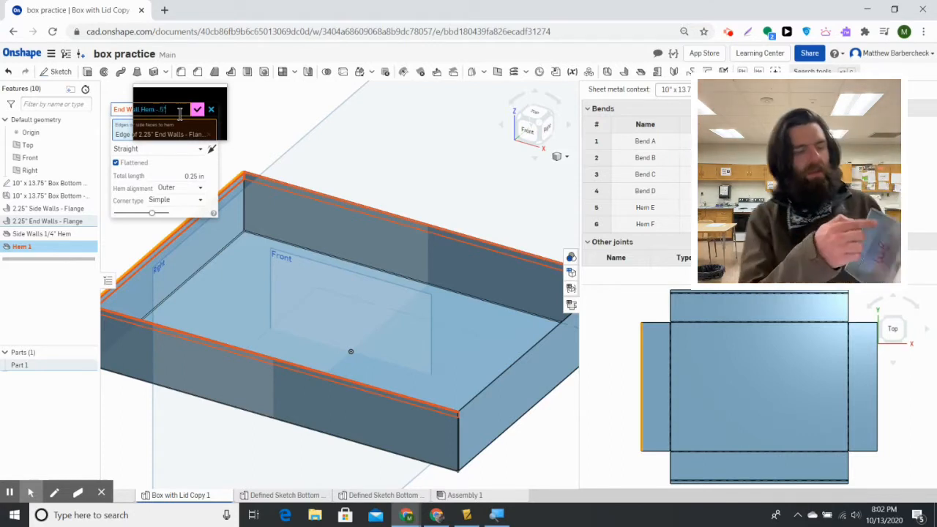
key(BackSpace)
key(BackSpace)
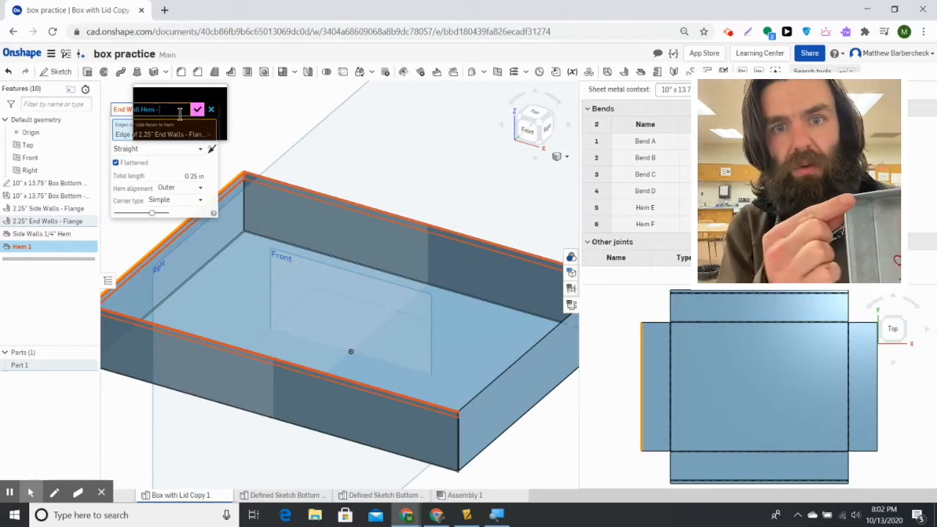
text(25")
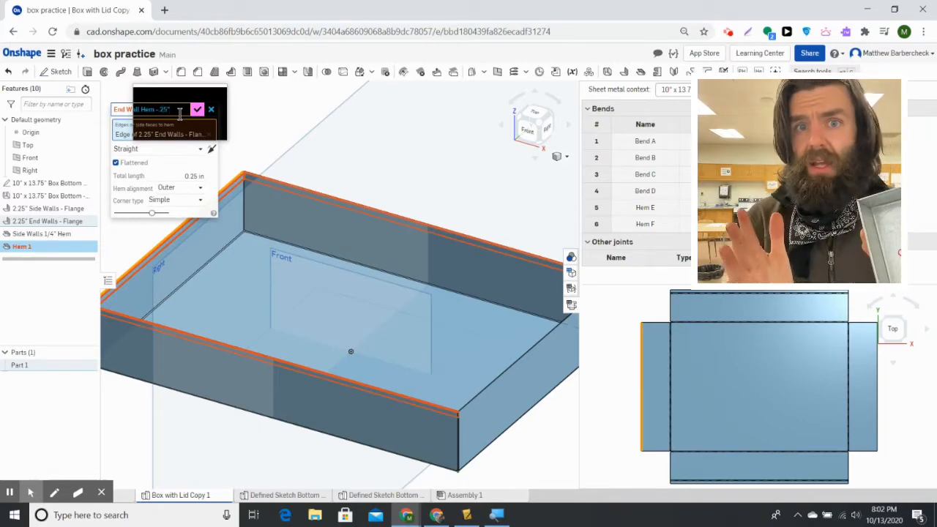
click(197, 110)
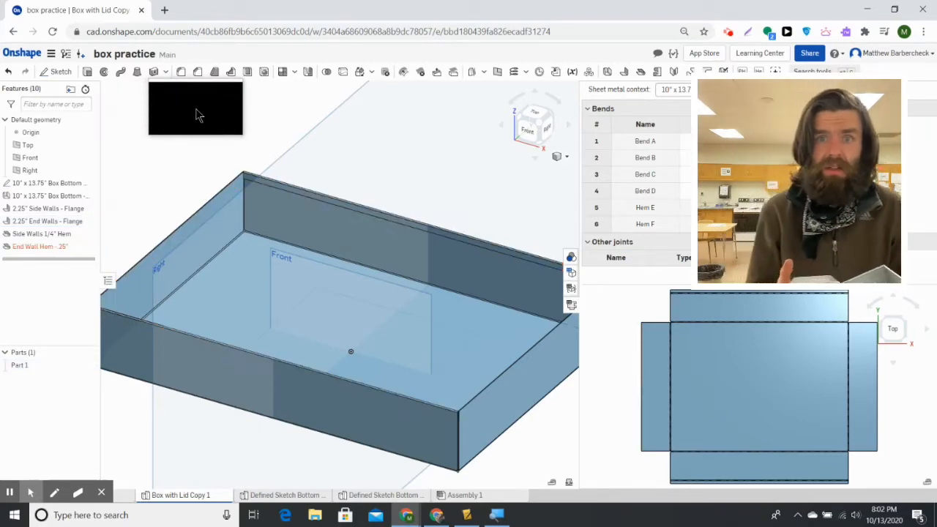
- Reopen the End Wall Hem -.25" feature and examine the box corners where the end wall and side wall hems meet
mouse_move(48, 251)
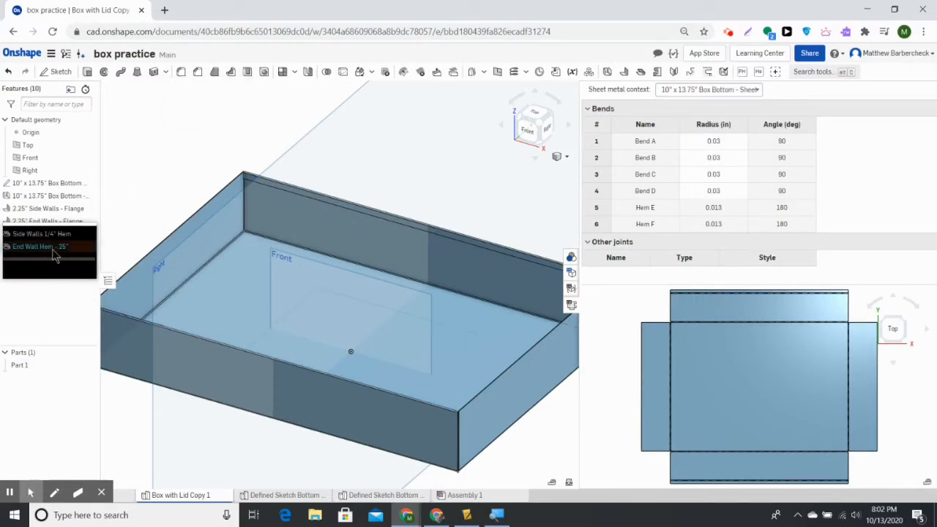
double_click(52, 249)
scroll(242, 205, up, 3)
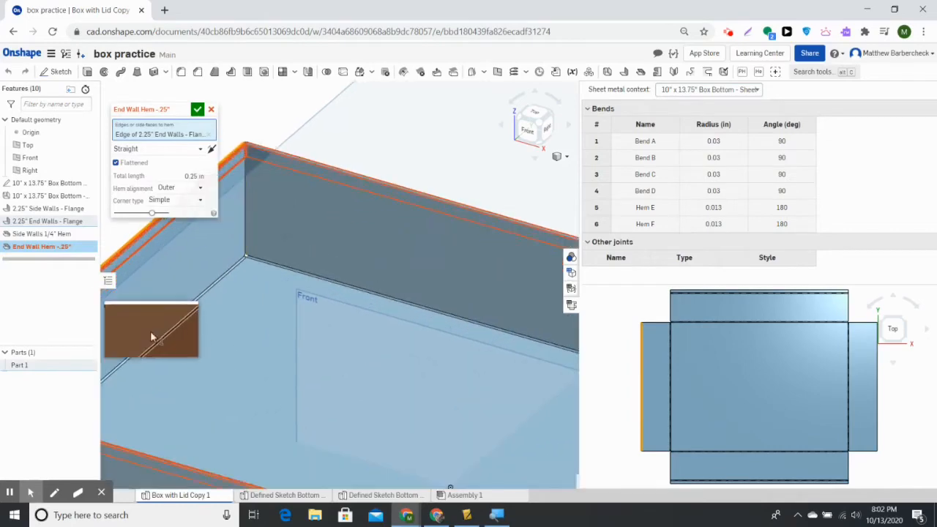
scroll(183, 351, down, 4)
middle_drag(189, 357, 415, 356)
scroll(381, 352, up, 5)
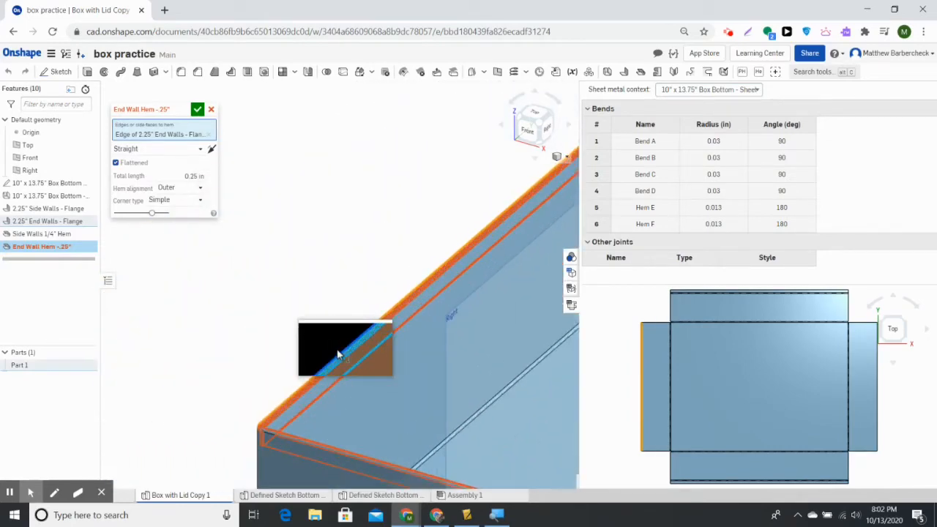
right_drag(317, 344, 348, 315)
right_drag(334, 316, 173, 315)
scroll(184, 286, up, 3)
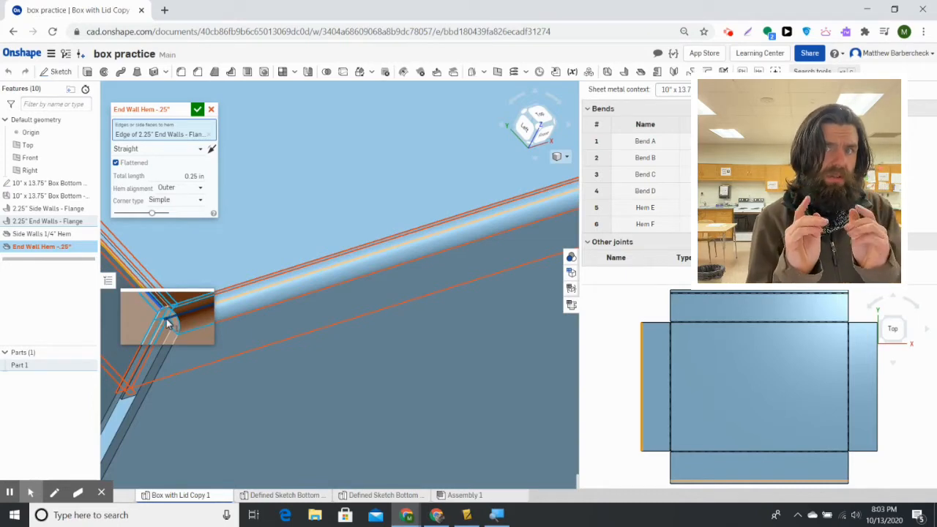
scroll(168, 324, down, 4)
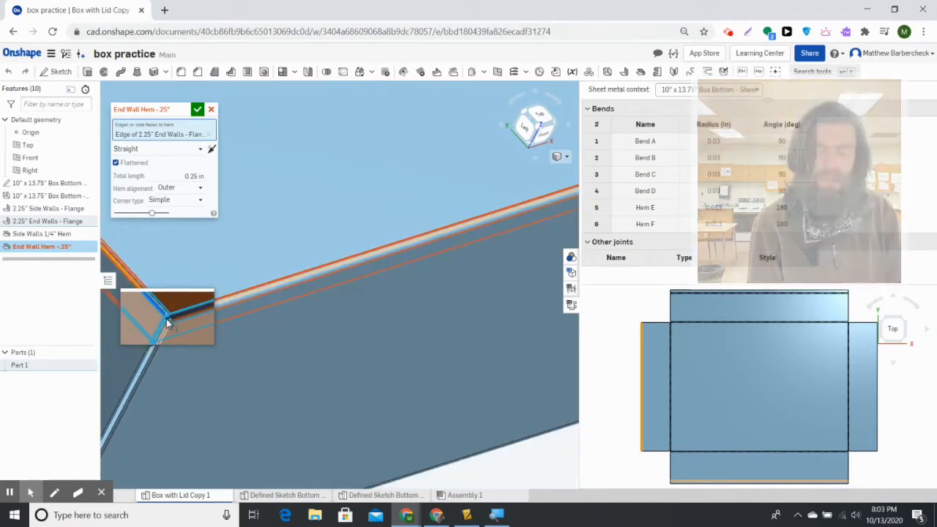
scroll(166, 322, down, 6)
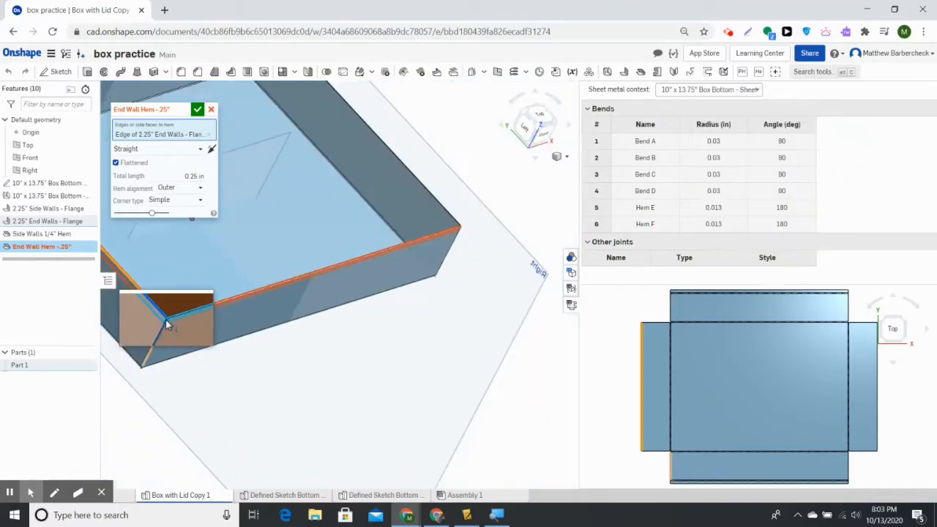
scroll(166, 320, down, 3)
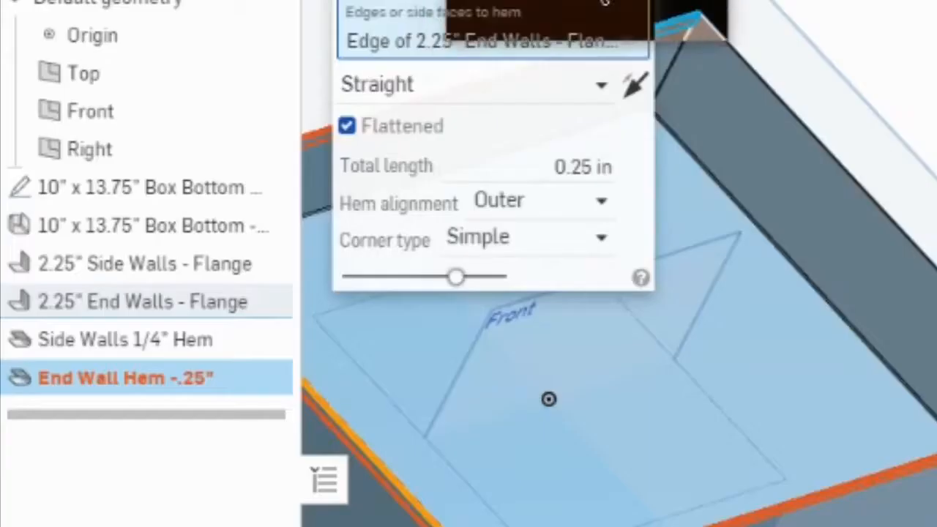
click(196, 110)
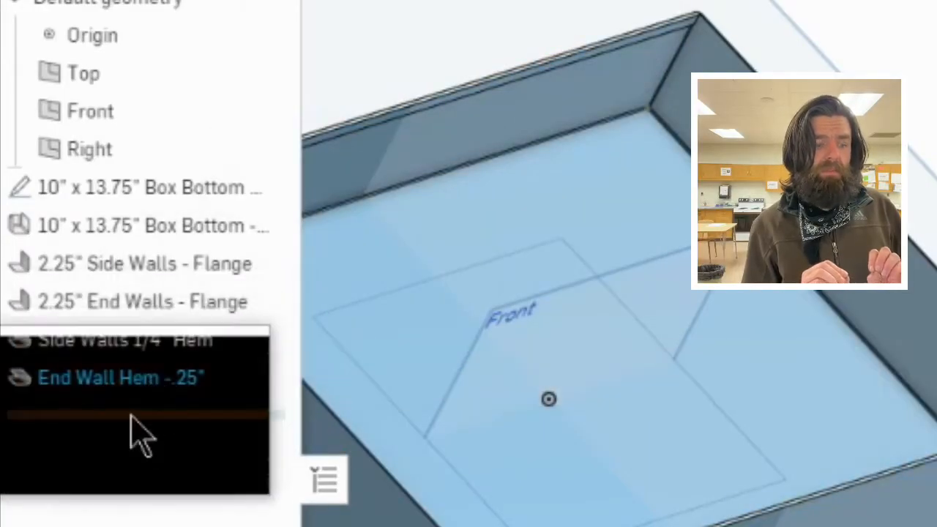
- Roll the feature history back above the end wall hem and start an offset Move face on one end wall's narrow side face
drag(139, 435, 156, 390)
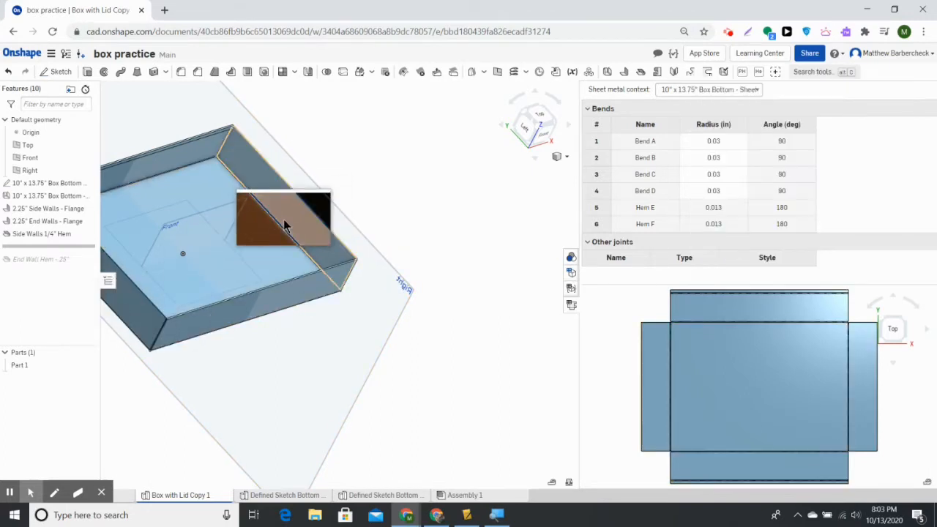
click(420, 71)
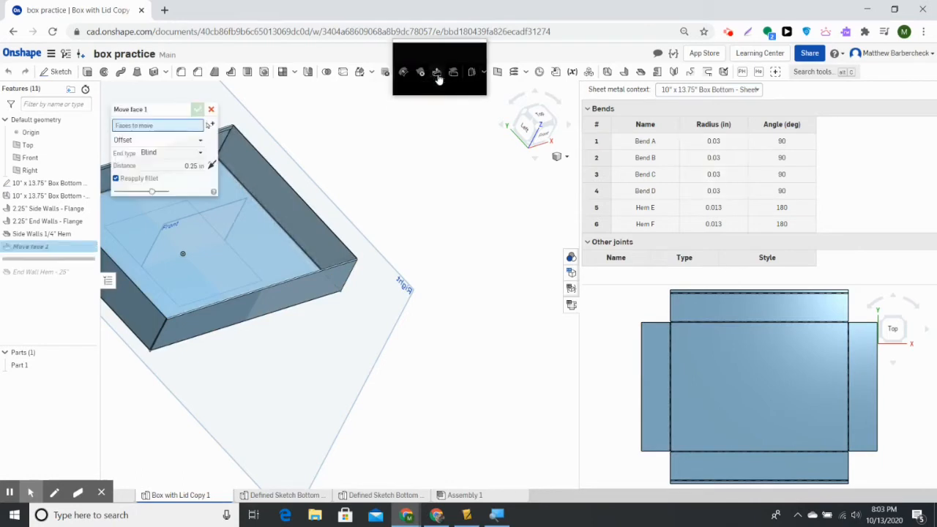
mouse_move(352, 235)
right_down()
mouse_move(275, 240)
mouse_move(288, 196)
mouse_move(368, 244)
mouse_move(338, 232)
right_up()
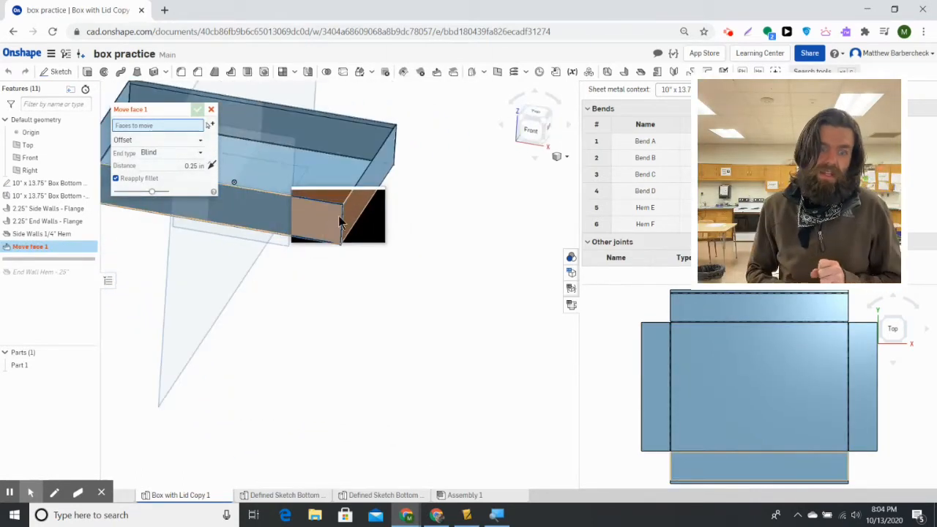
scroll(344, 220, up, 8)
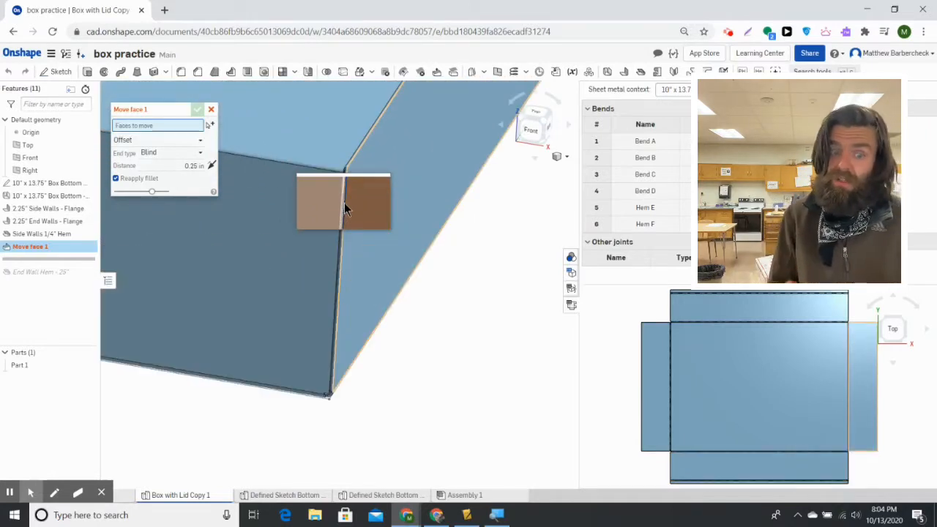
scroll(344, 203, up, 3)
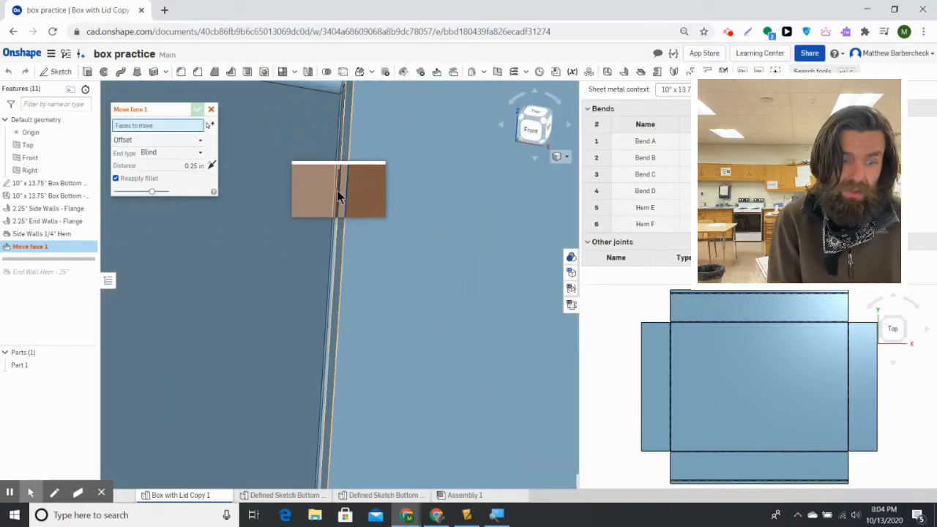
scroll(338, 190, up, 3)
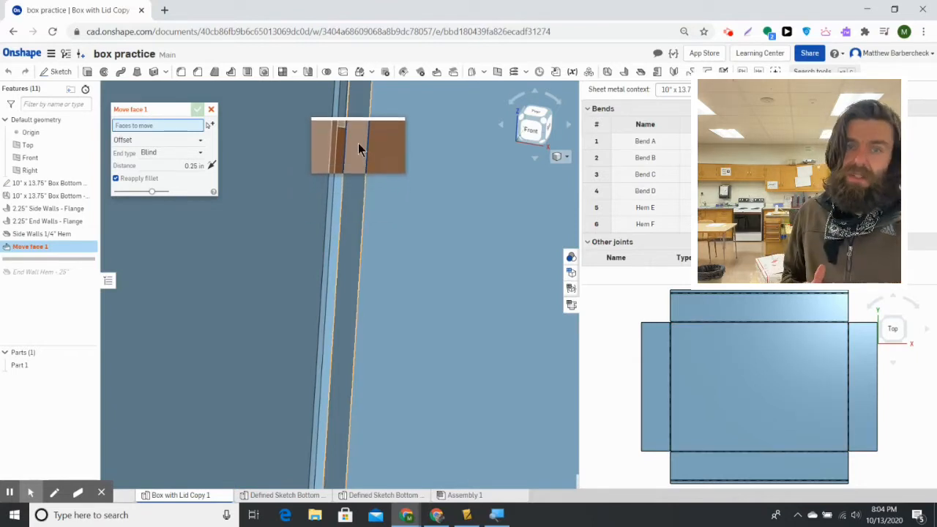
scroll(354, 152, down, 5)
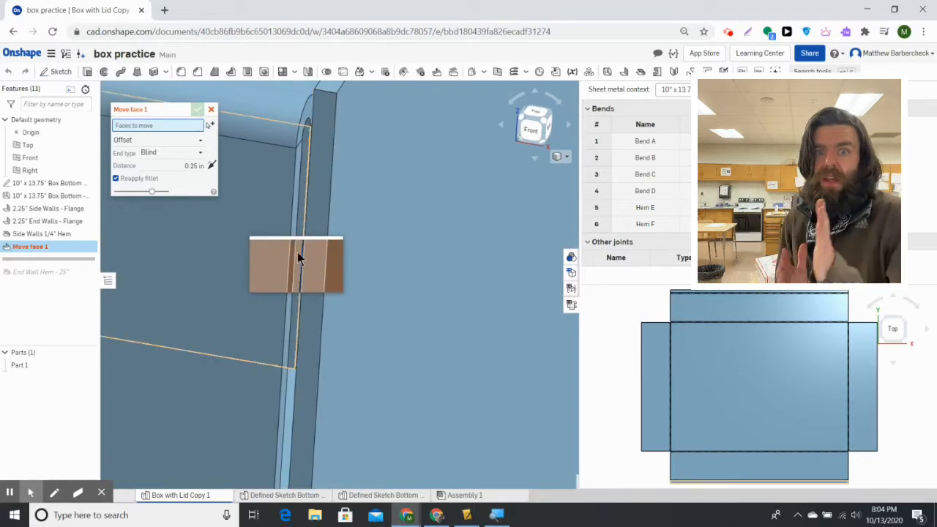
click(327, 176)
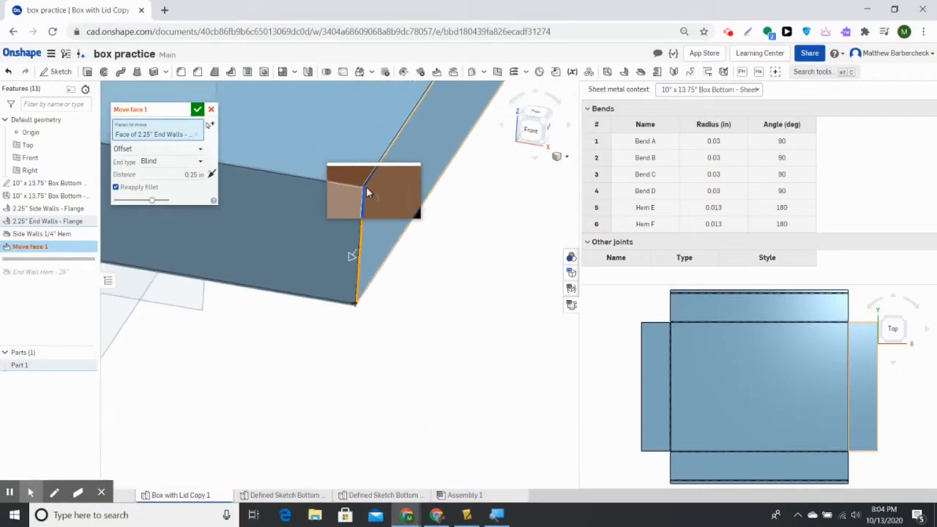
- Set the face offset to .0625 in, reverse it to shorten the wall, and name the feature End Wall Move Face .0625
drag(366, 191, 213, 199)
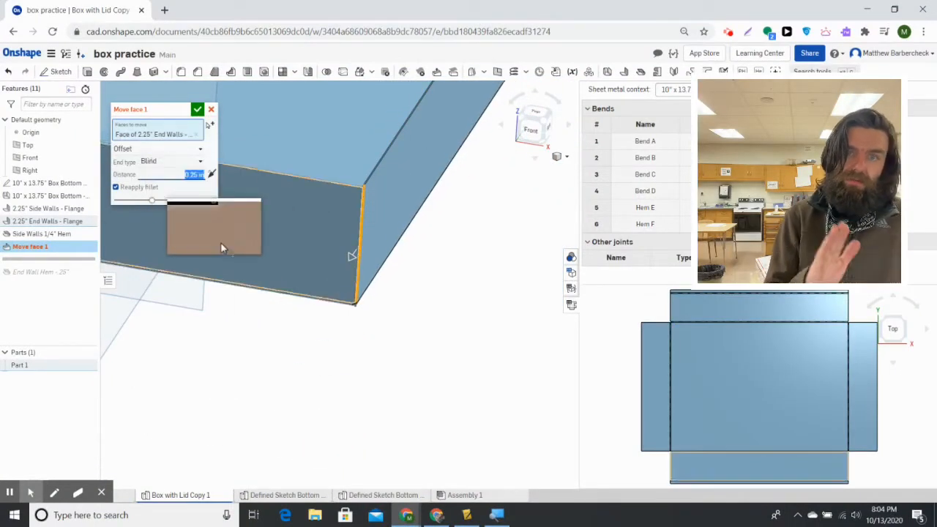
key(BackSpace)
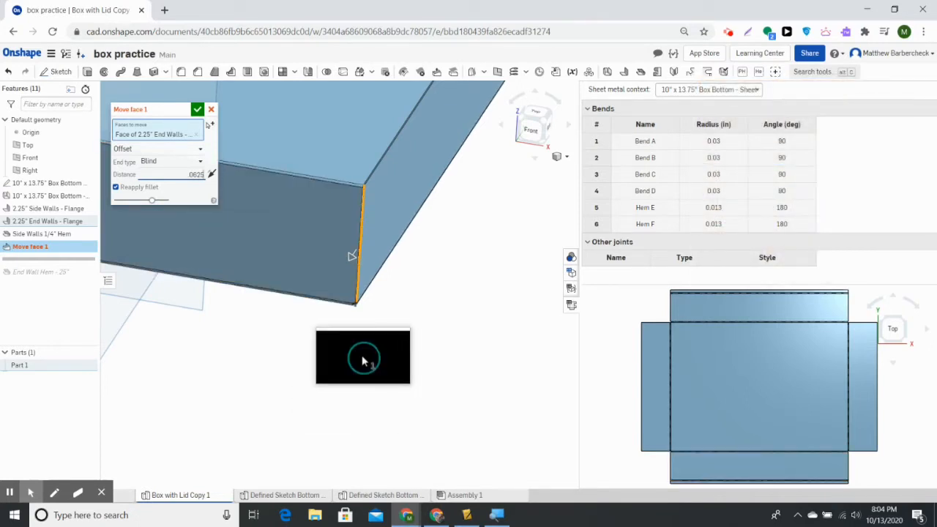
right_drag(361, 360, 191, 323)
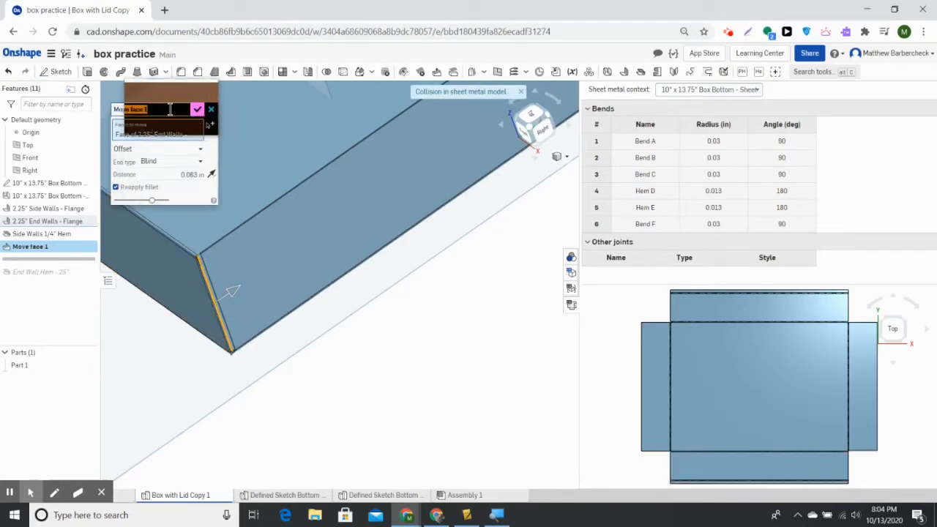
drag(170, 109, 35, 101)
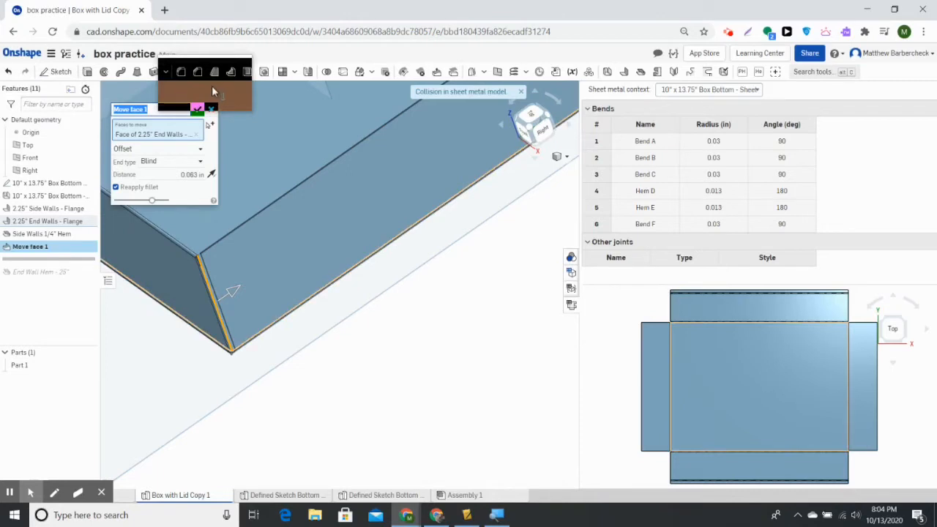
text(End Wall Move Face .06)
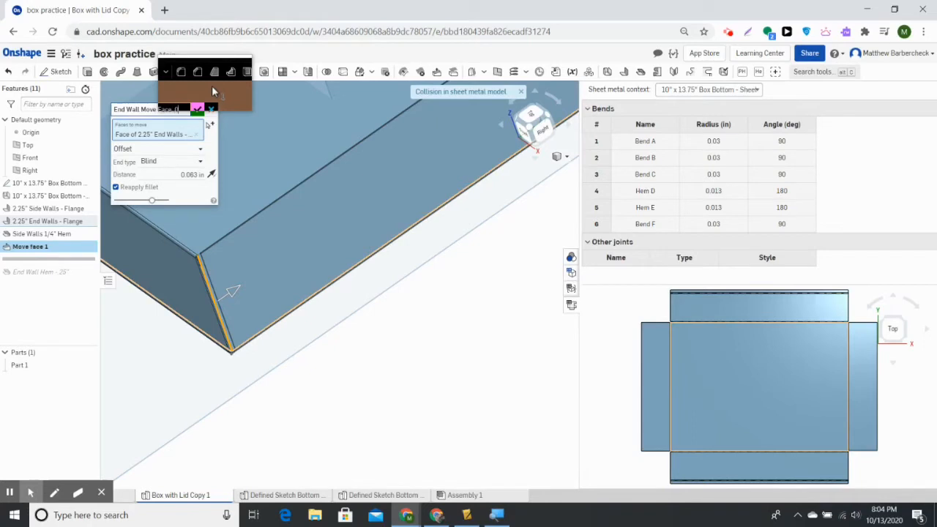
text(25)
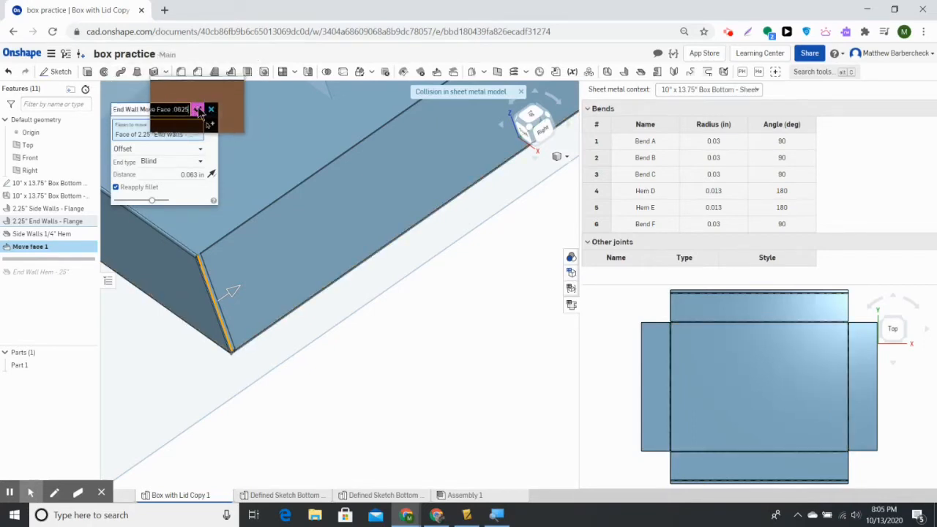
click(198, 109)
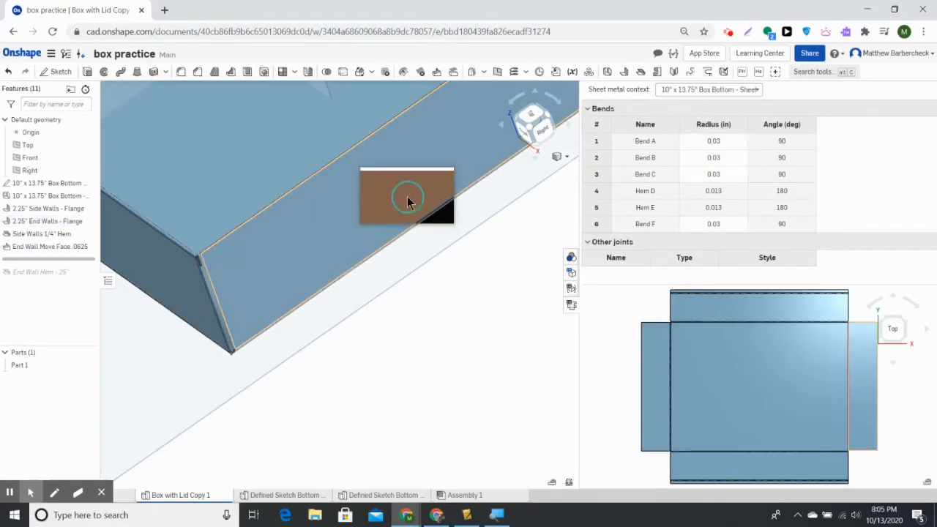
- Move the same end wall's other side face inward by .0625 in, naming the feature End Wall Move Face .0625
right_drag(407, 196, 450, 188)
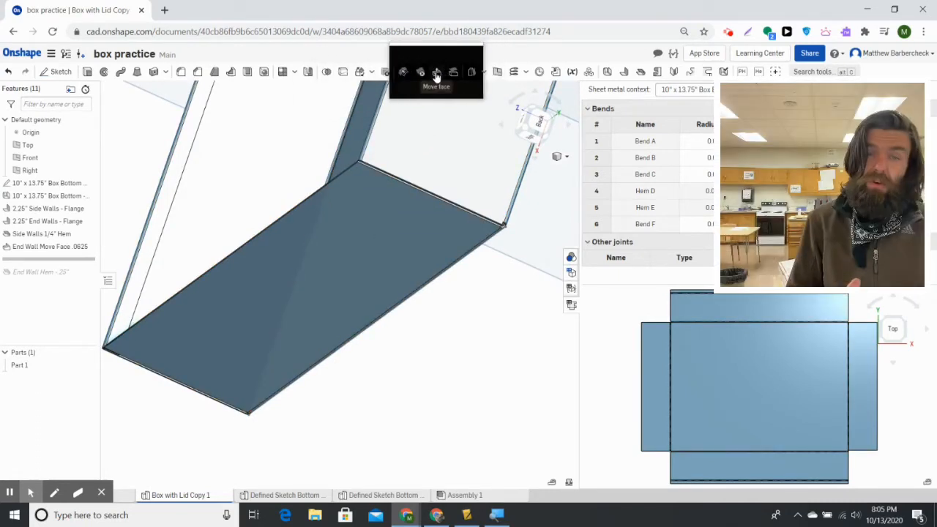
click(436, 73)
scroll(406, 183, up, 5)
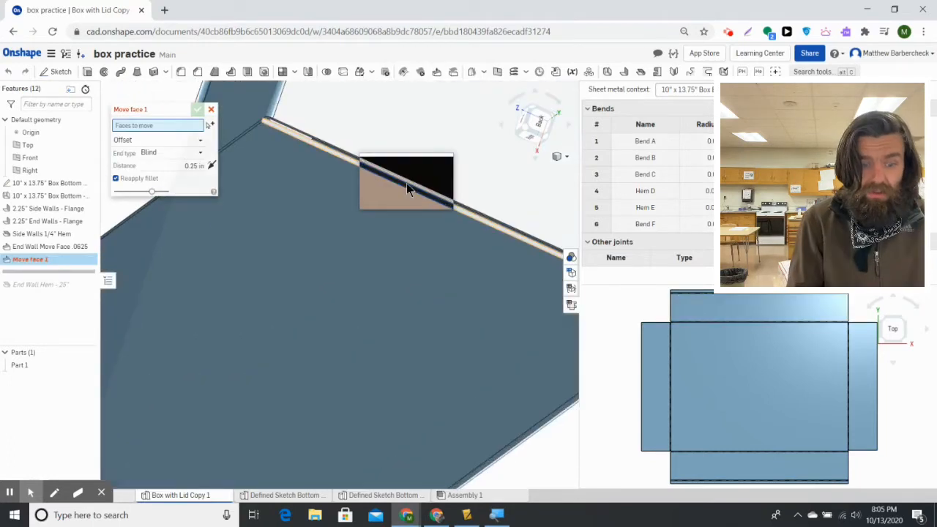
click(407, 186)
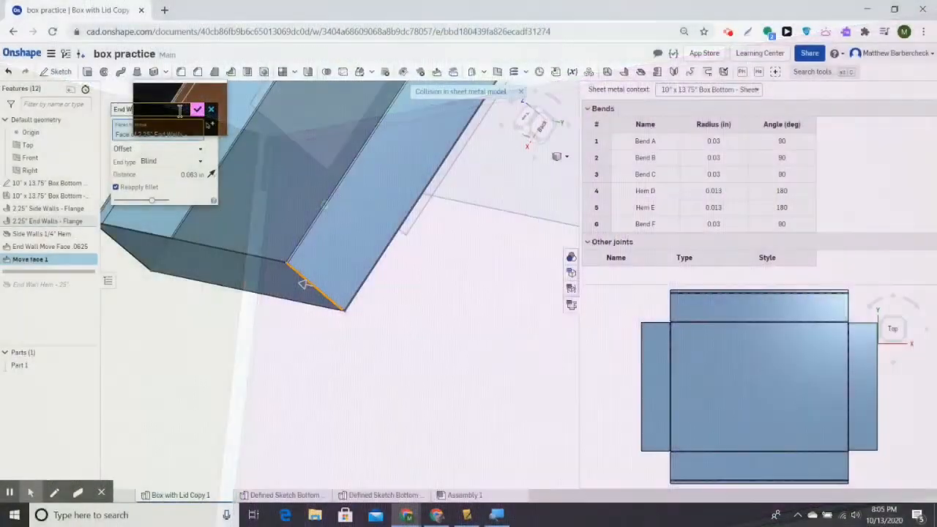
text(all Move Face .0625)
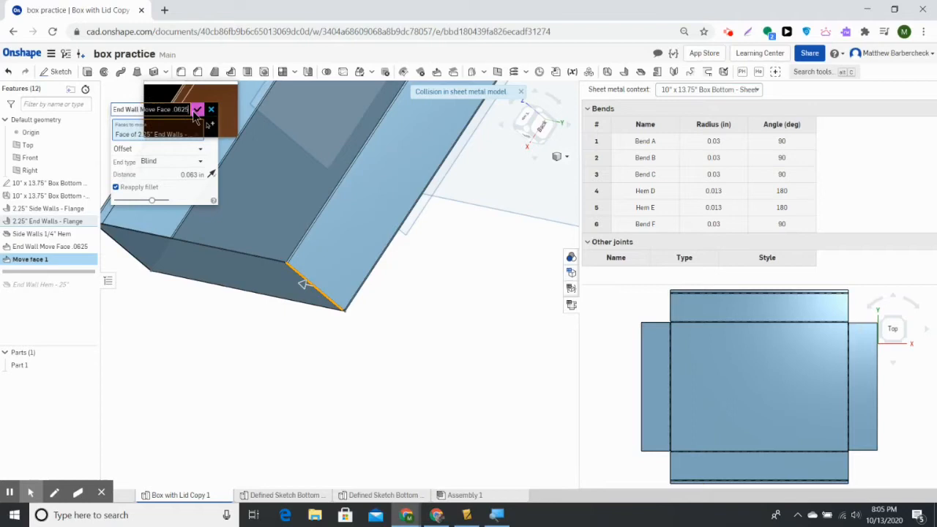
click(198, 110)
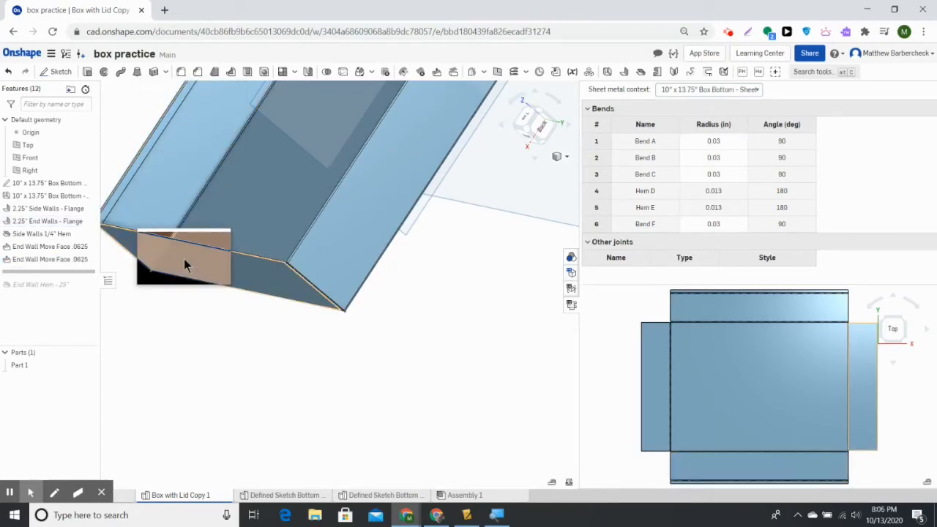
- Start an offset Move face on the opposite end wall's narrow side face and set the distance to .0625 in, shortening the wall
right_drag(315, 322, 529, 226)
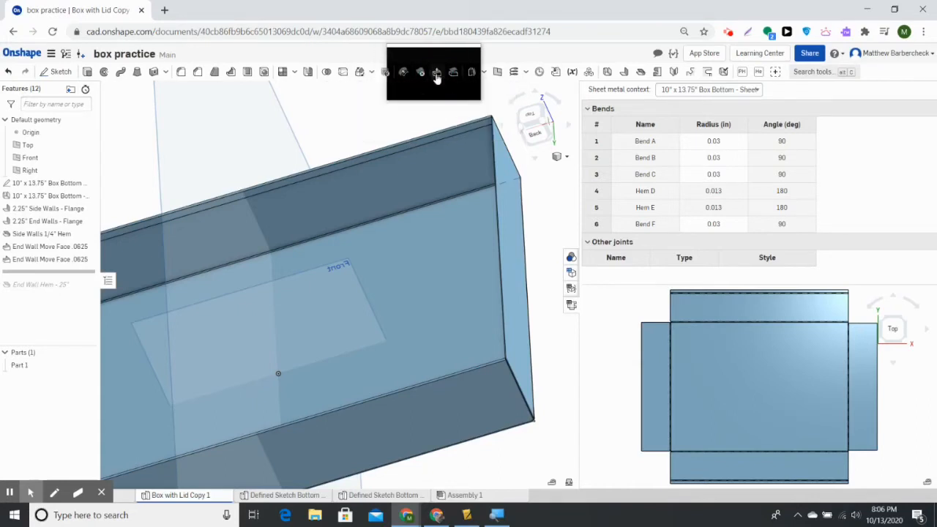
click(436, 76)
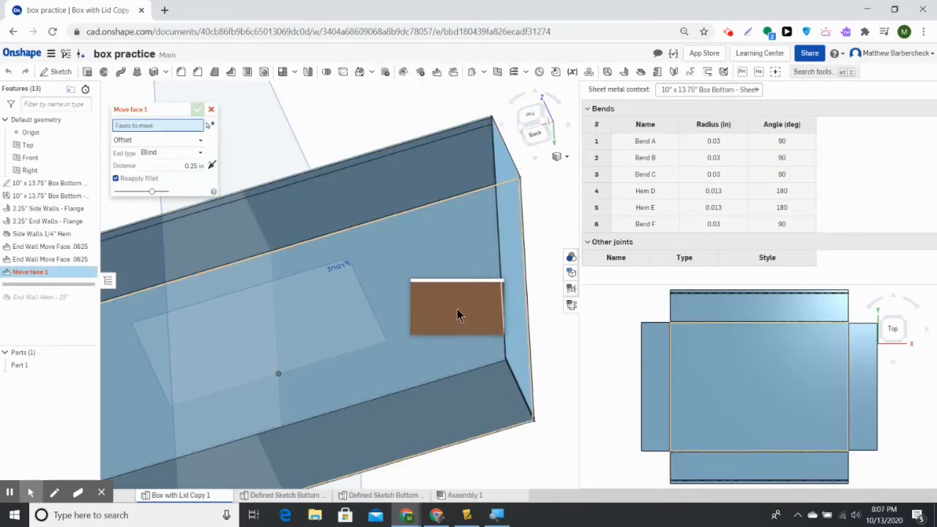
right_drag(510, 360, 502, 383)
click(498, 388)
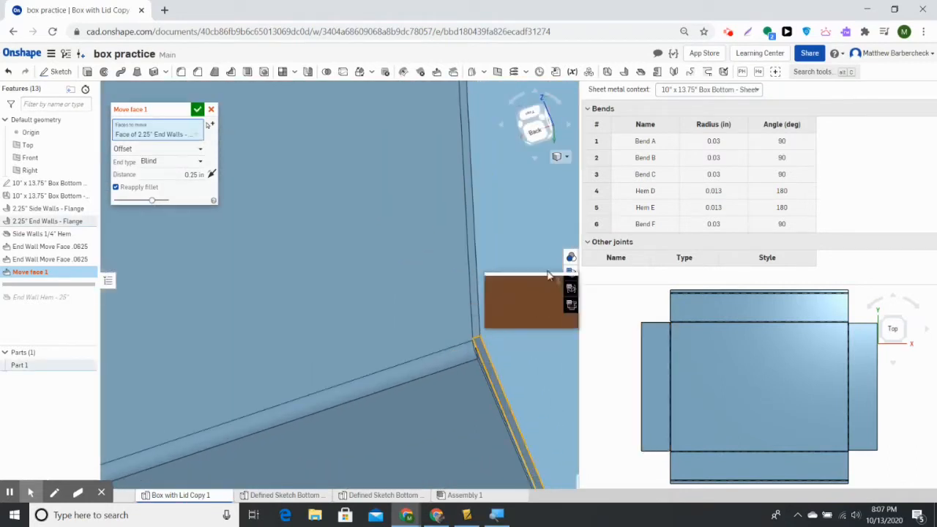
right_drag(487, 231, 509, 310)
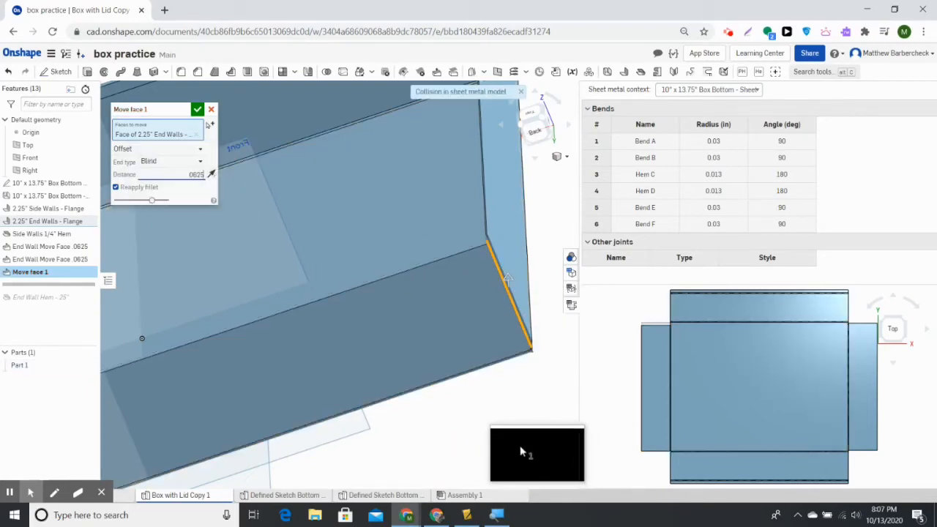
click(520, 451)
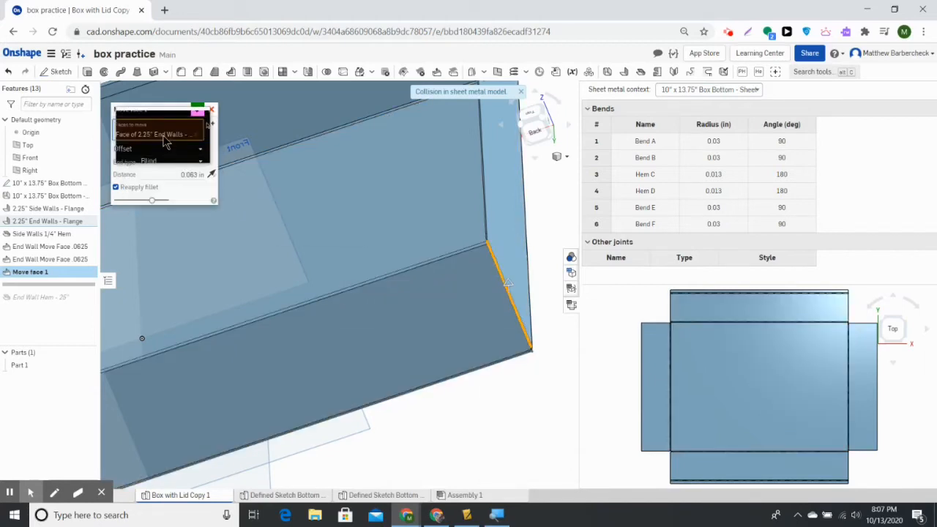
- Add the same end wall's other narrow side face to the Move face selection
scroll(476, 191, down, 3)
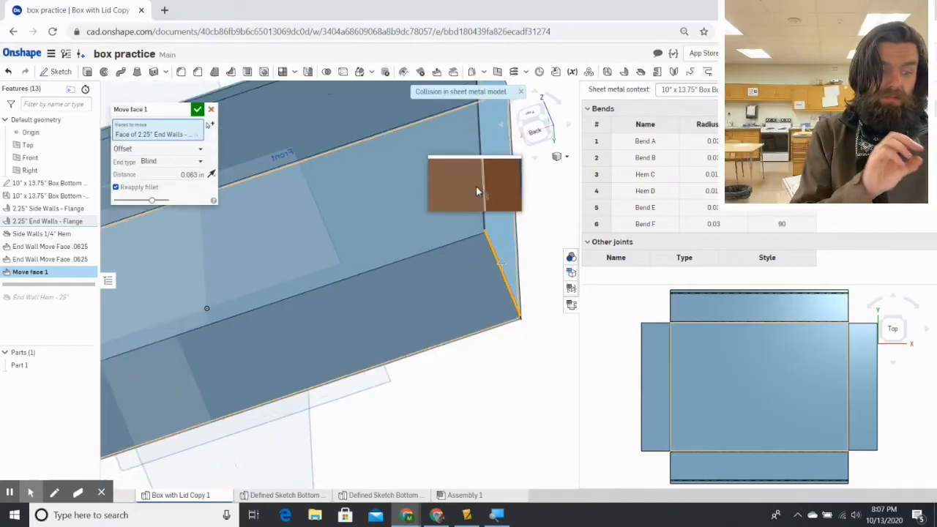
middle_drag(478, 193, 357, 253)
right_drag(357, 258, 213, 285)
scroll(142, 322, up, 5)
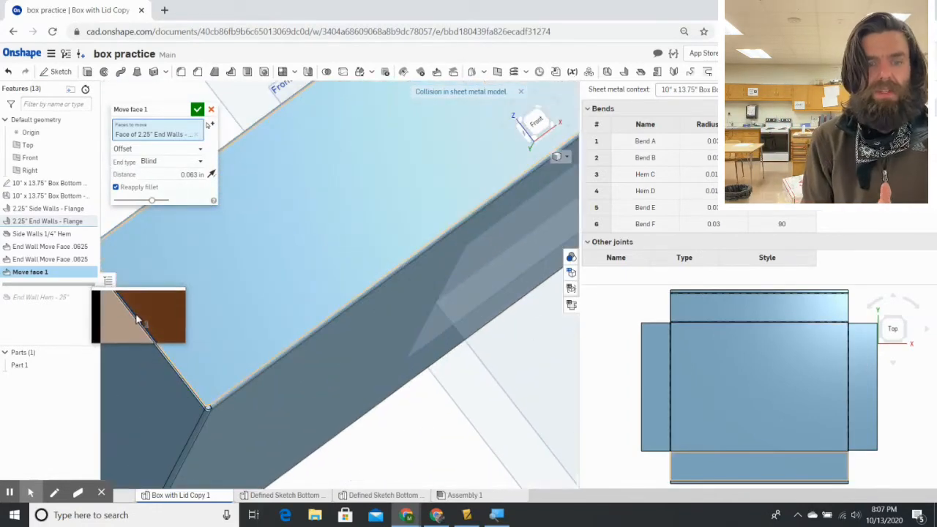
scroll(136, 345, up, 5)
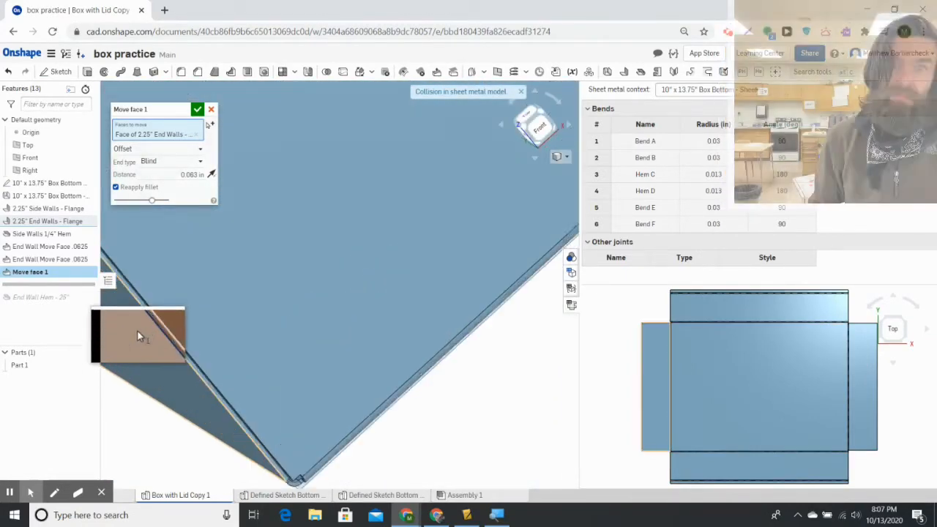
click(156, 308)
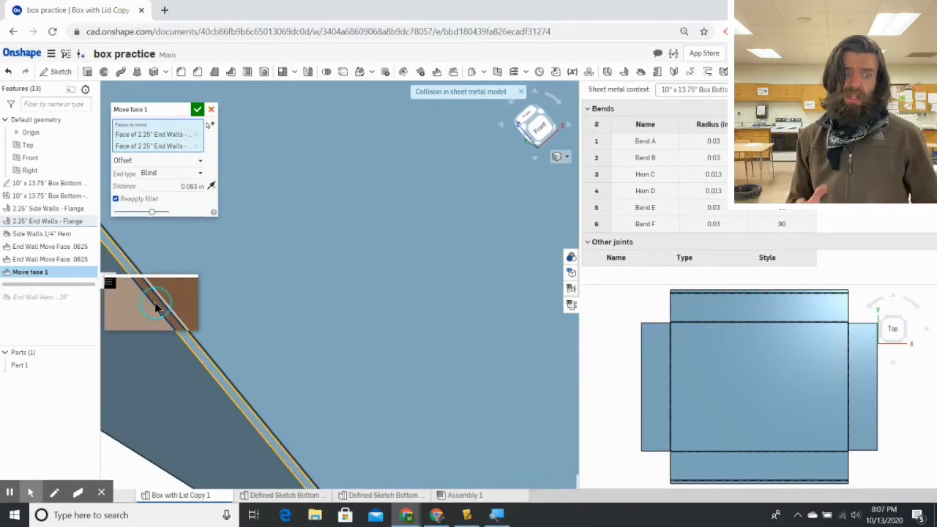
scroll(154, 302, down, 5)
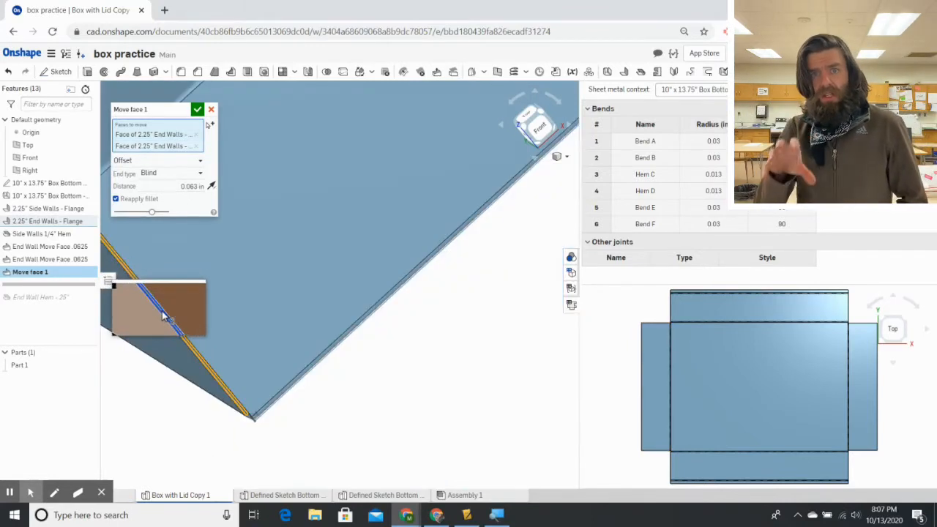
right_drag(184, 317, 210, 305)
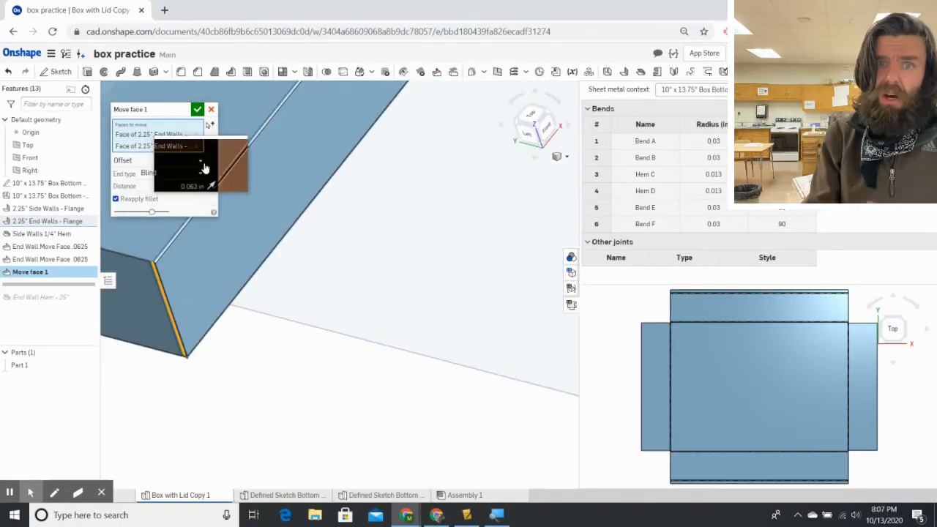
right_drag(227, 198, 444, 373)
scroll(444, 374, up, 5)
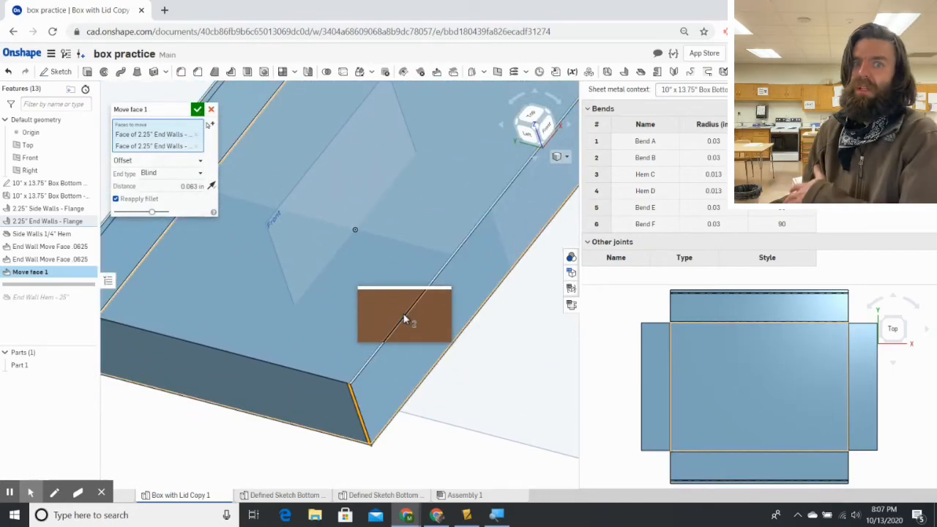
scroll(405, 319, up, 2)
click(408, 319)
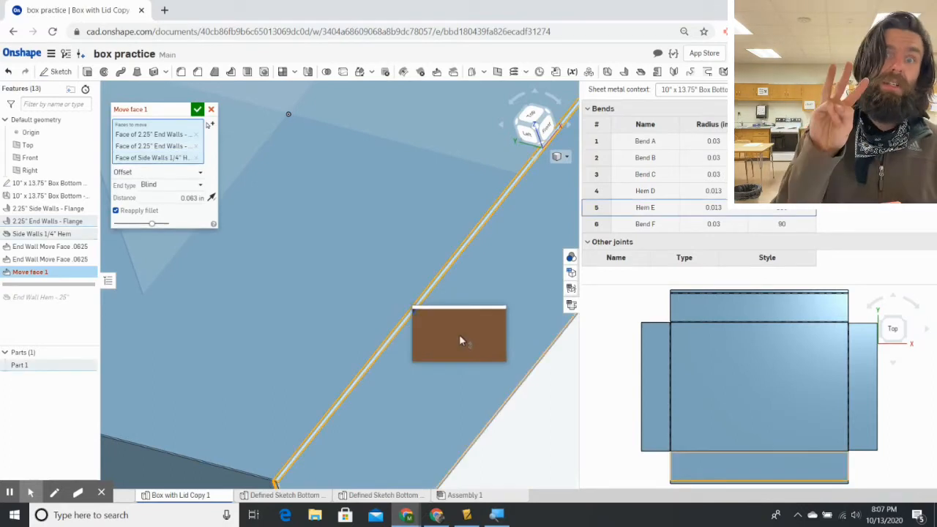
scroll(469, 346, down, 3)
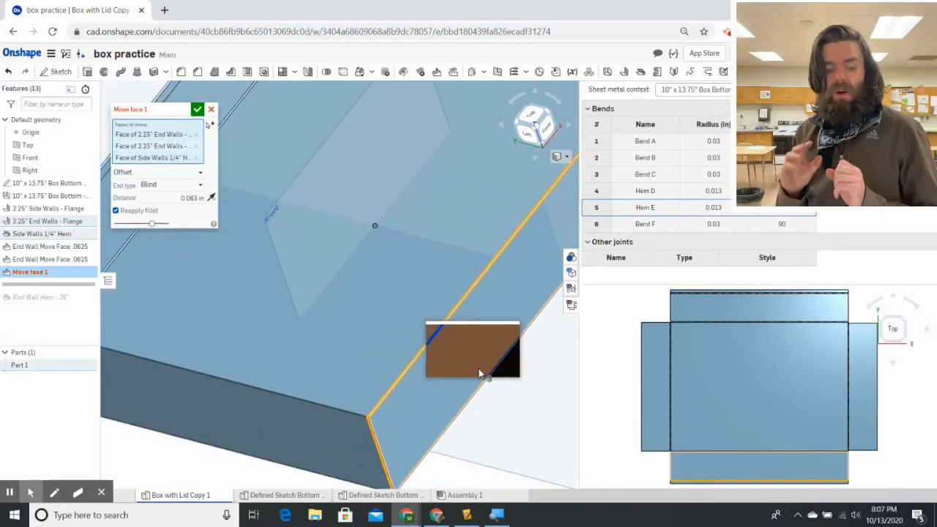
click(416, 369)
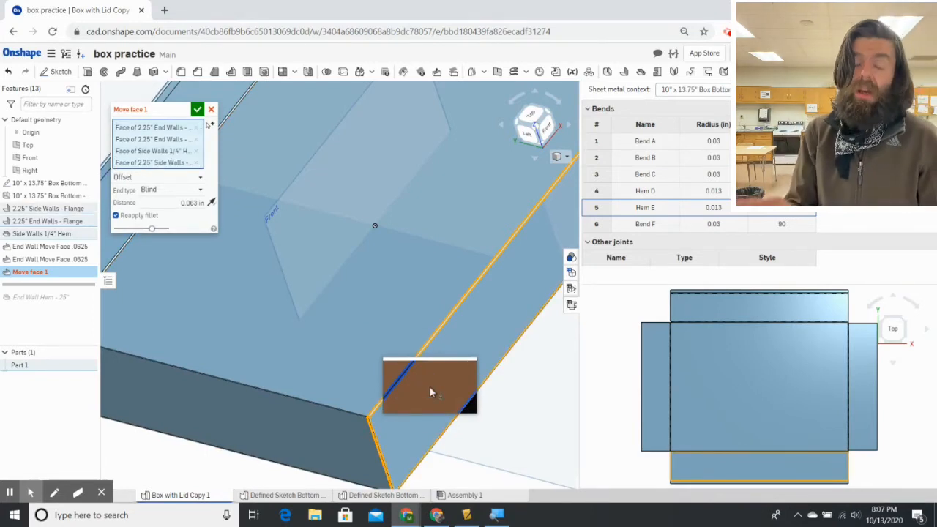
click(429, 386)
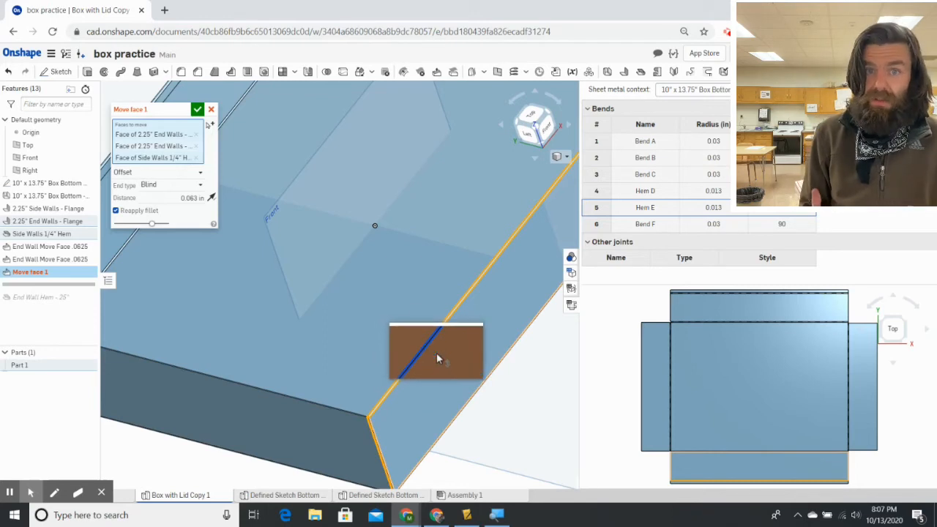
click(437, 352)
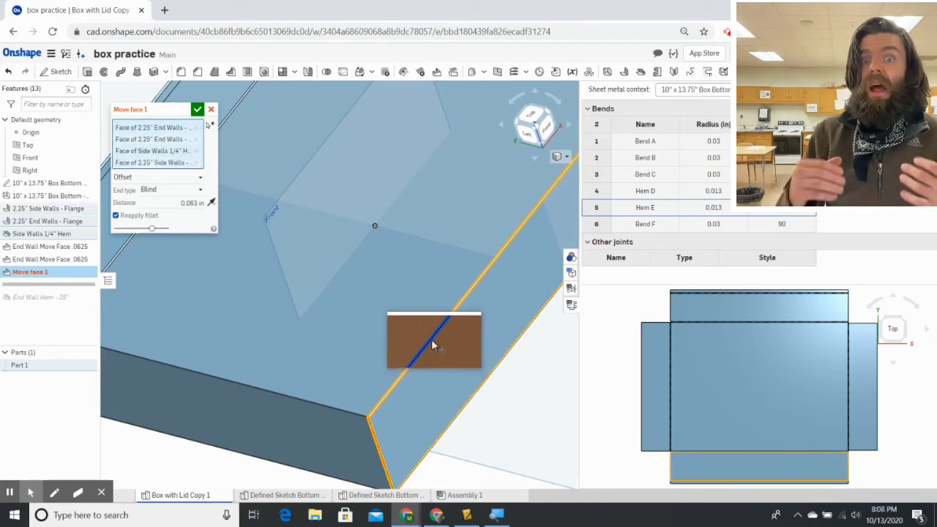
click(431, 341)
click(445, 352)
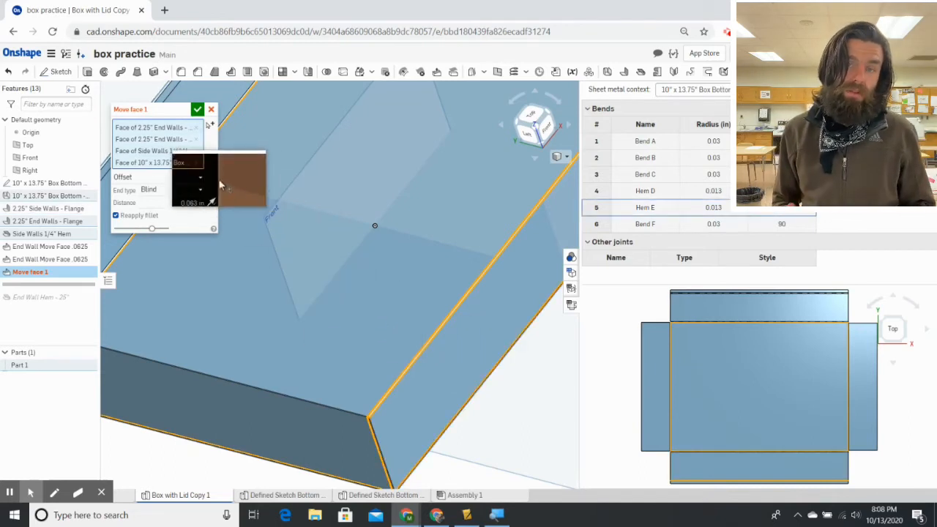
click(196, 164)
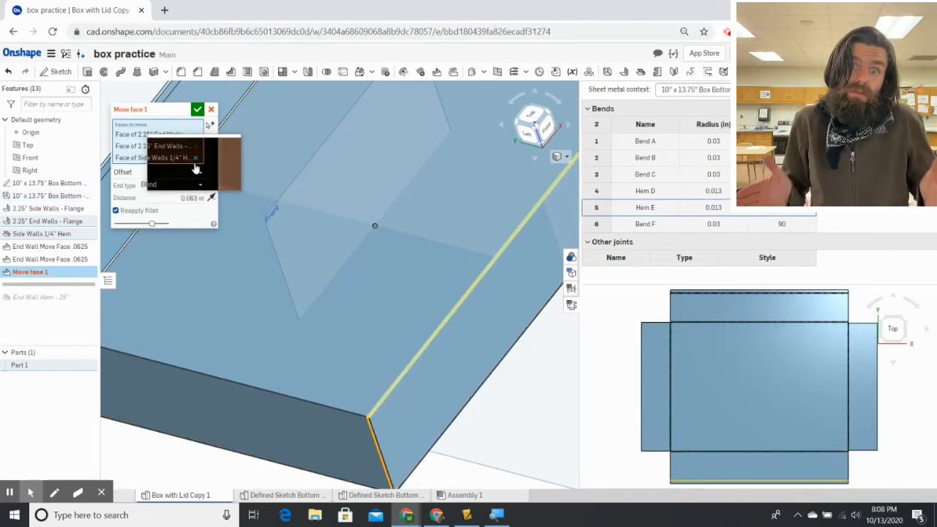
click(197, 164)
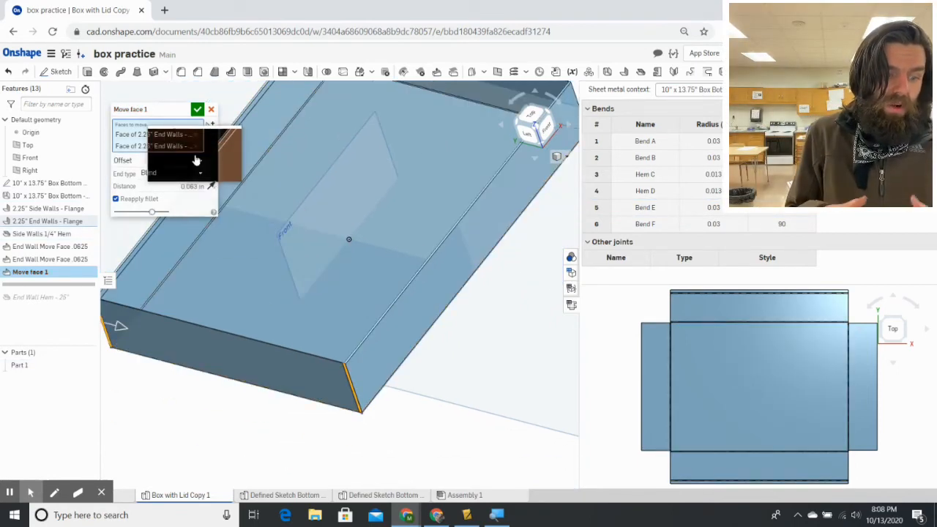
- Name the two-face Move face feature End Wall Move Face .0625 Pair and accept it
click(171, 108)
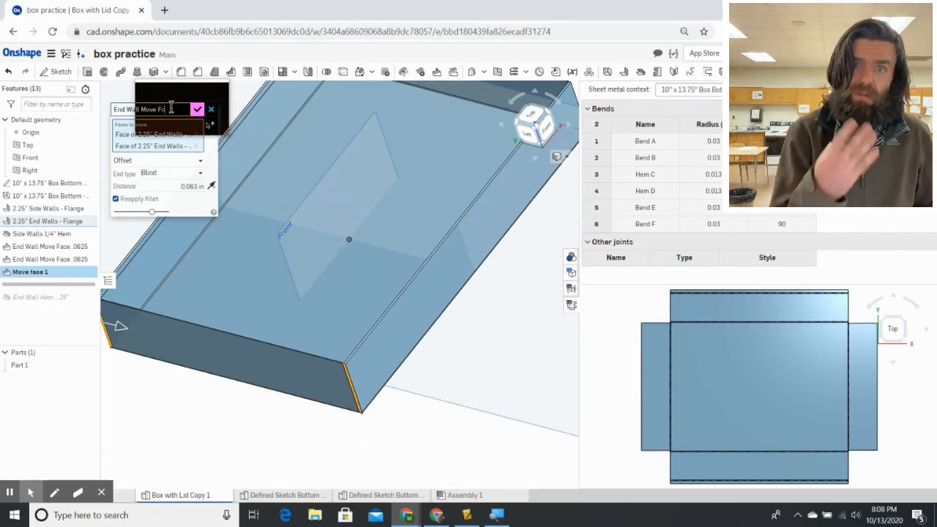
key(BackSpace)
key(BackSpace)
text(ace .0625 Pair)
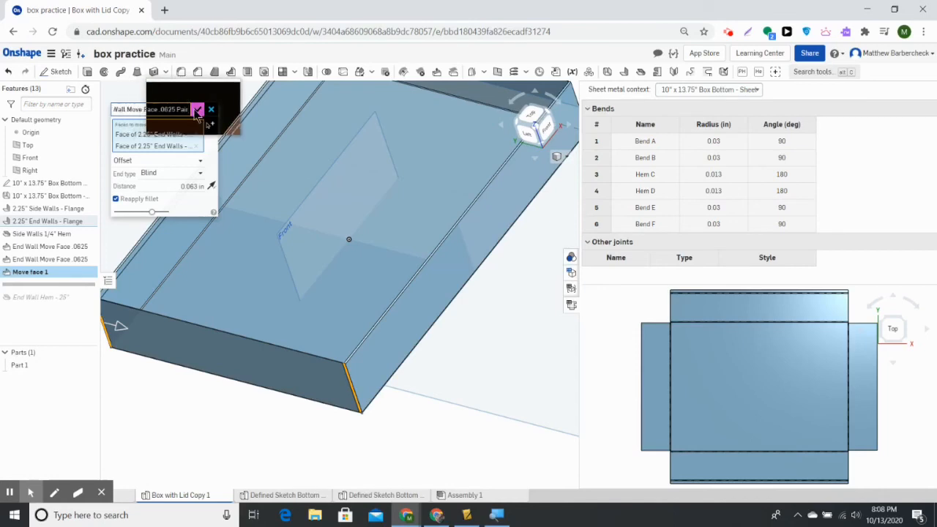
click(197, 109)
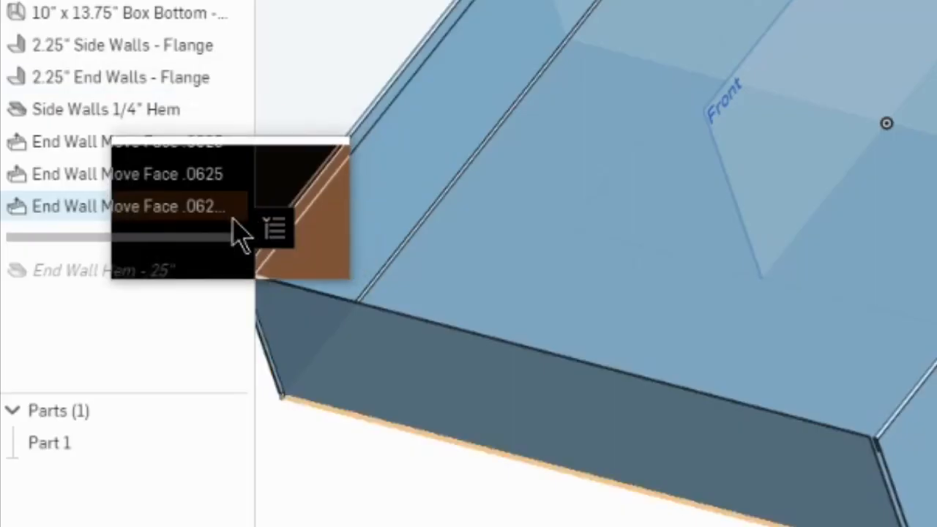
- Roll the feature history forward past the end wall hem to rebuild it on the shortened end walls
drag(232, 242, 230, 303)
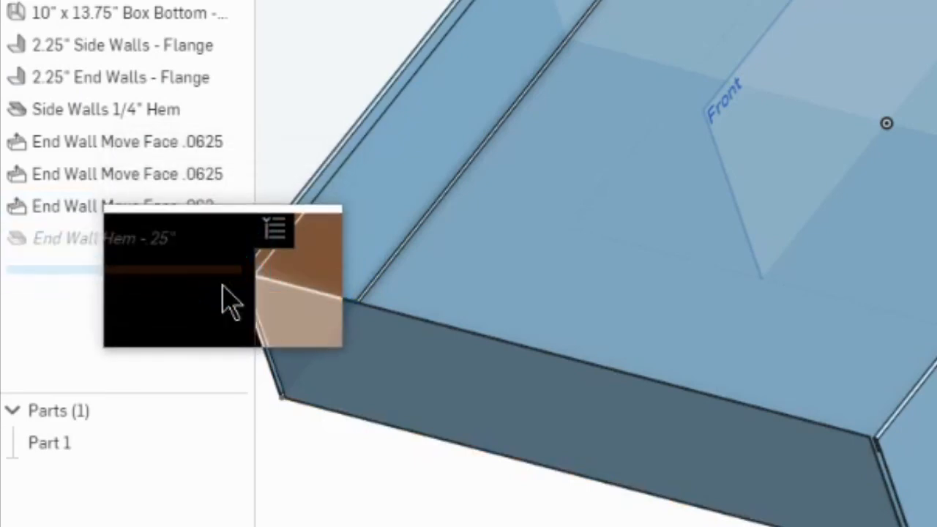
scroll(168, 262, down, 4)
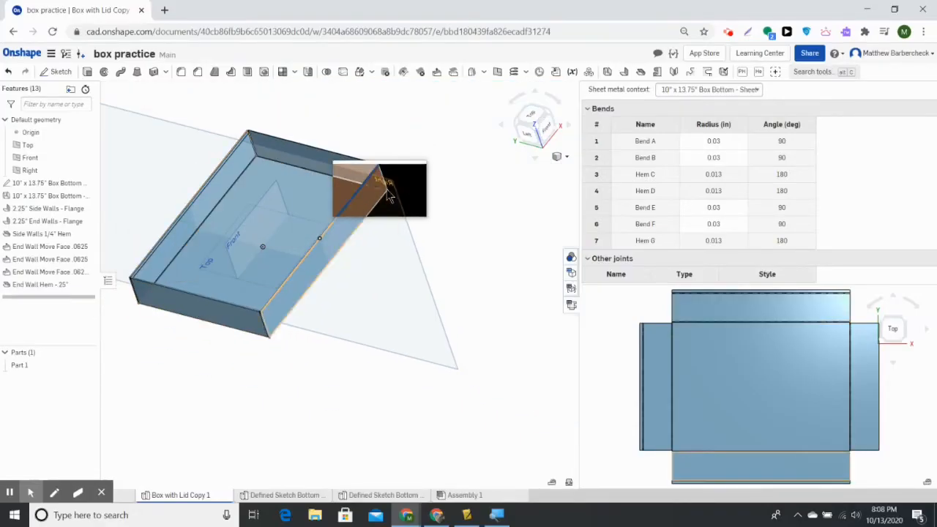